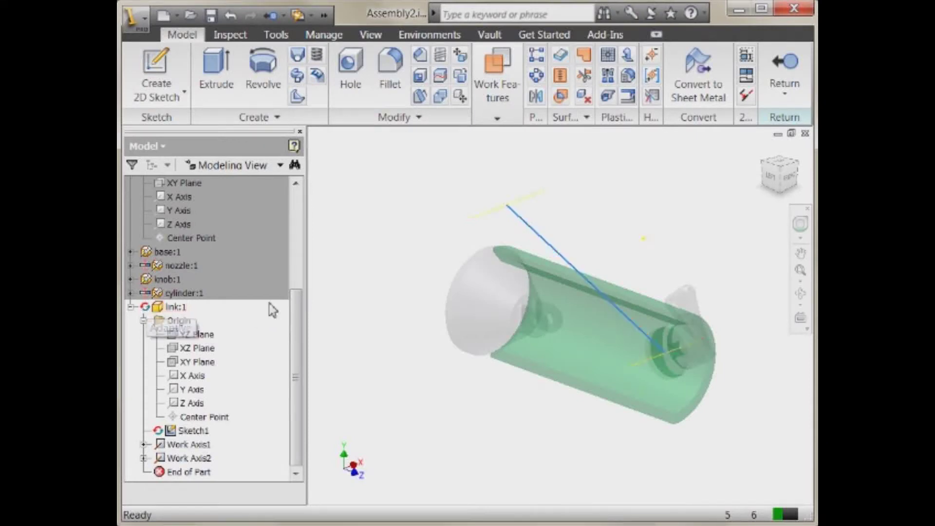
Return from the link edit and mate the link's work axis to the nozzle clevis hole
{"action": "left_click", "coordinate": [417, 294]}
{"action": "left_click", "coordinate": [790, 68]}
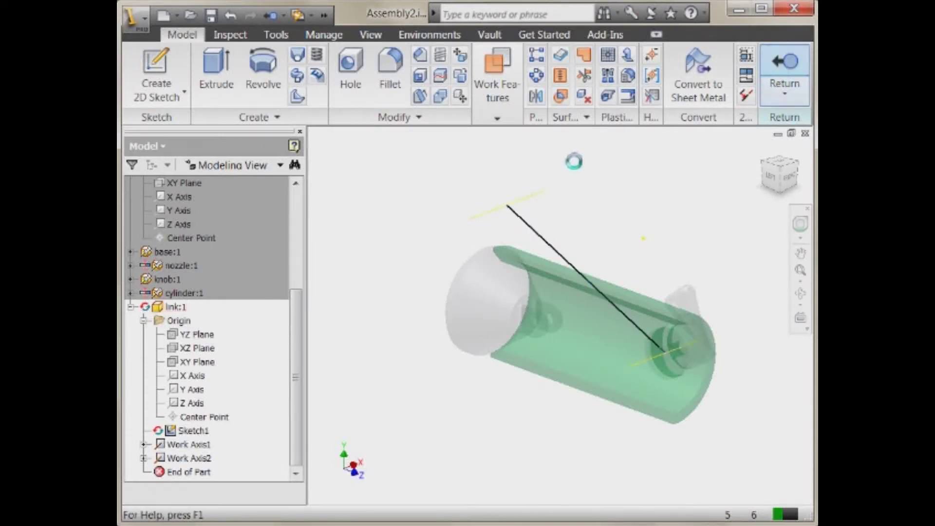
{"action": "key", "text": "c"}
{"action": "left_click", "coordinate": [544, 199]}
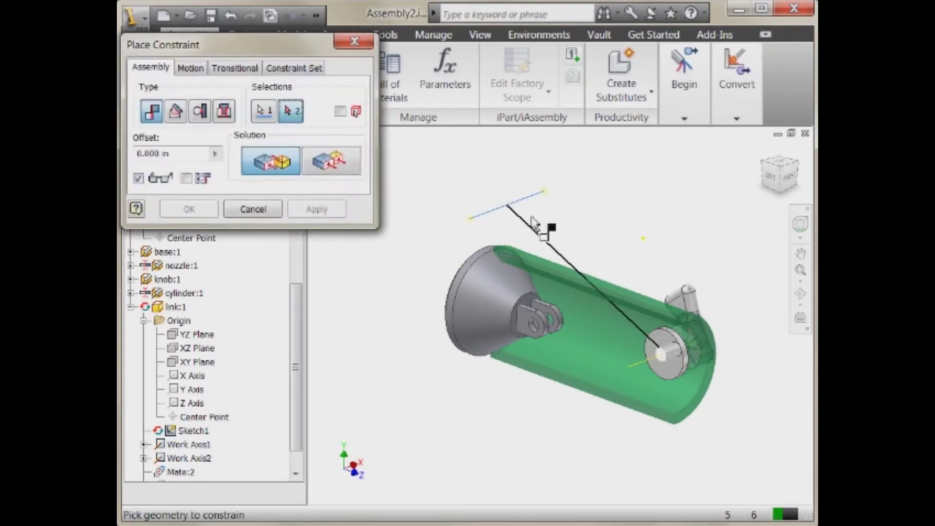
{"action": "scroll", "coordinate": [560, 331], "scroll_direction": "up", "scroll_amount": 5}
{"action": "left_click", "coordinate": [592, 350]}
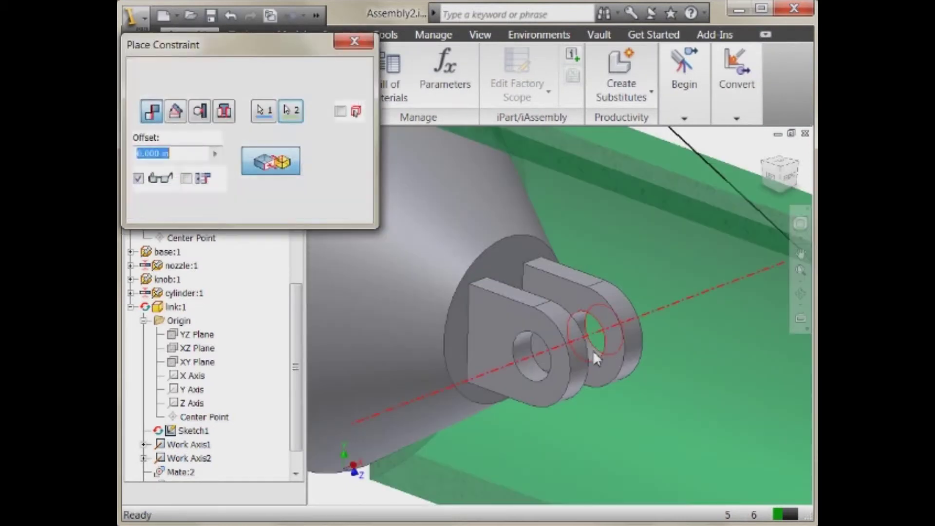
{"action": "left_click", "coordinate": [317, 209]}
{"action": "scroll", "coordinate": [449, 250], "scroll_direction": "down", "scroll_amount": 5}
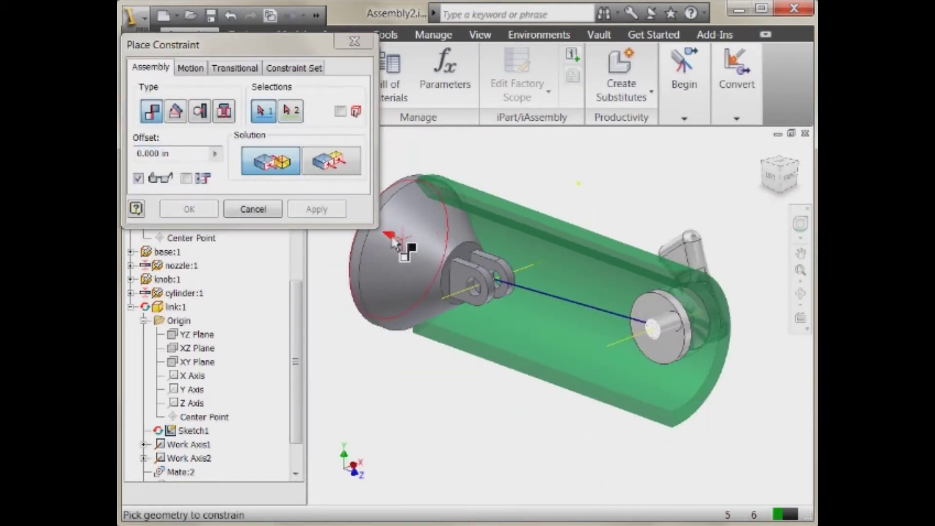
{"action": "left_click", "coordinate": [274, 209]}
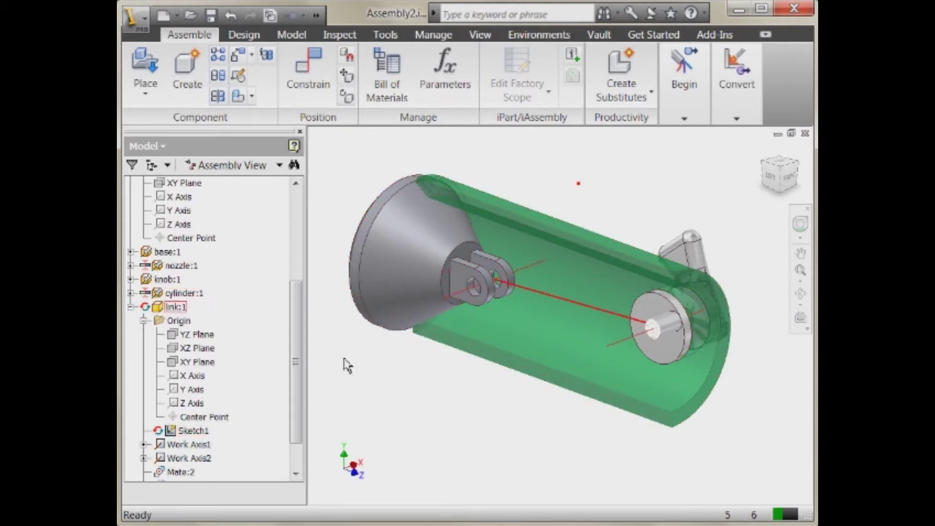
{"action": "right_click", "coordinate": [158, 308]}
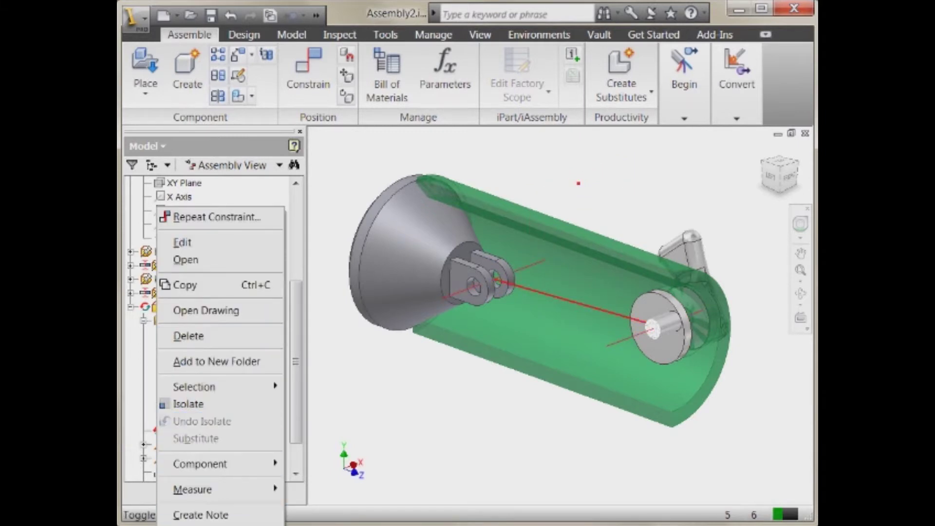
{"action": "left_click", "coordinate": [480, 382]}
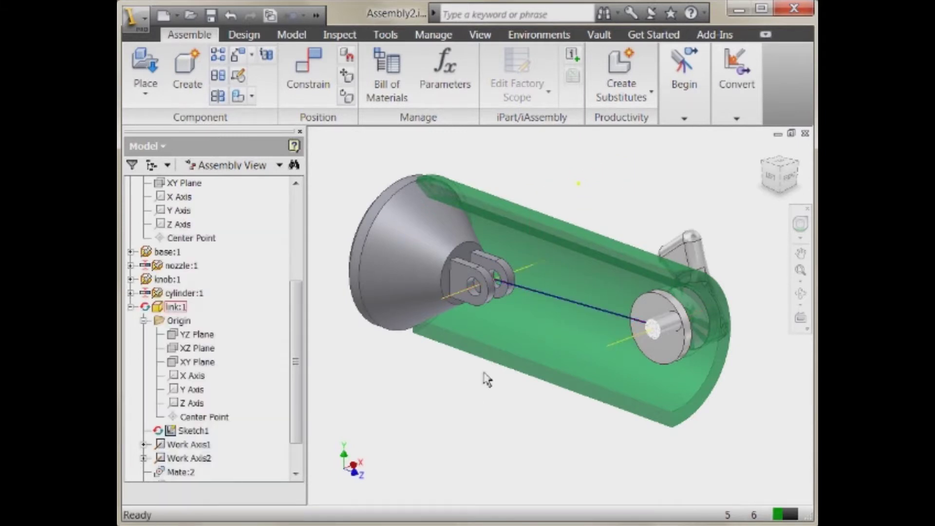
{"action": "right_click", "coordinate": [544, 294]}
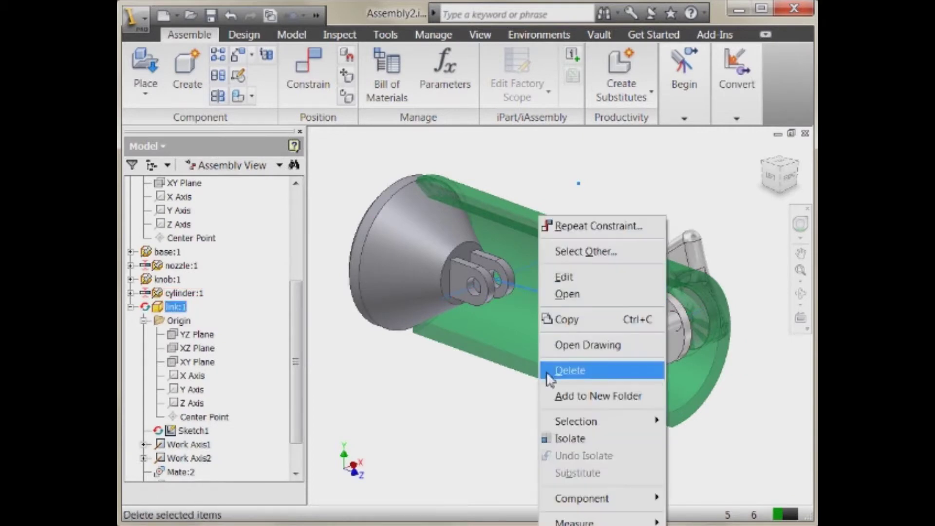
{"action": "left_click", "coordinate": [412, 468]}
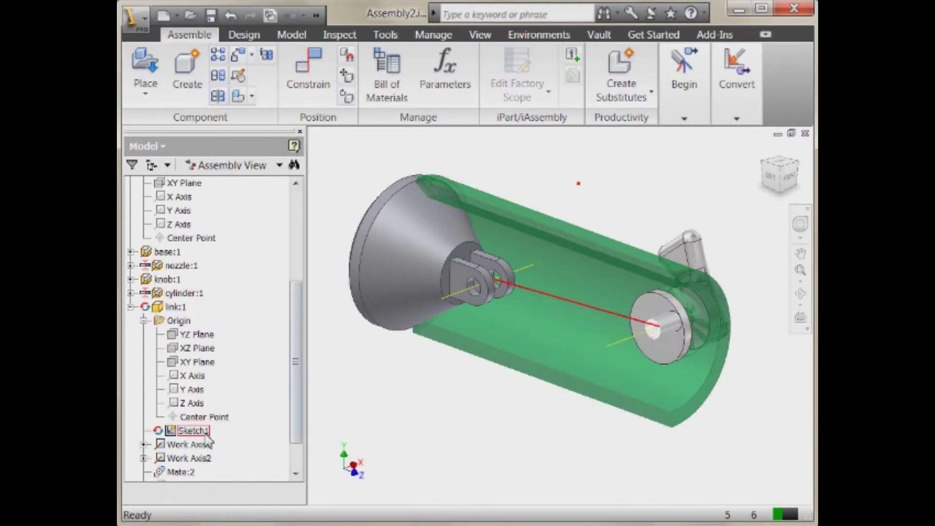
{"action": "right_click", "coordinate": [176, 312]}
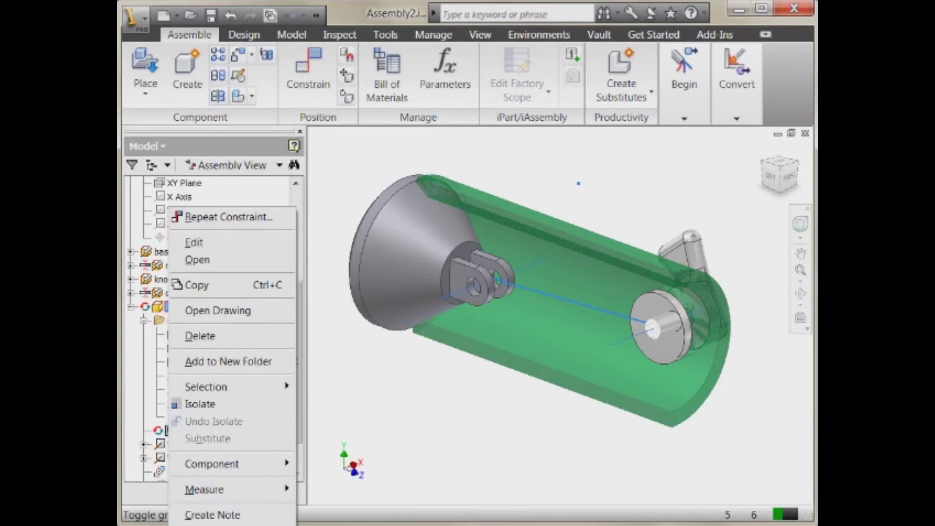
{"action": "left_click", "coordinate": [428, 411]}
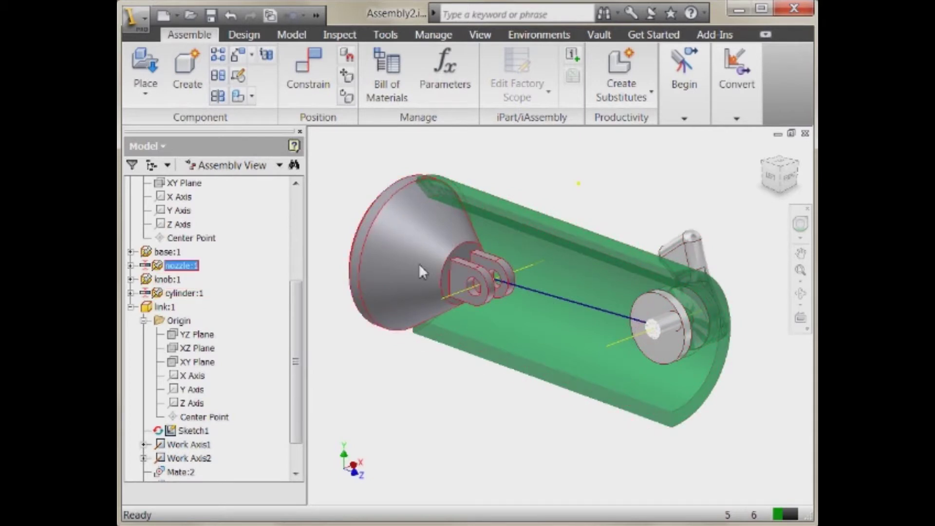
{"action": "right_click", "coordinate": [397, 265]}
{"action": "key", "text": "Escape"}
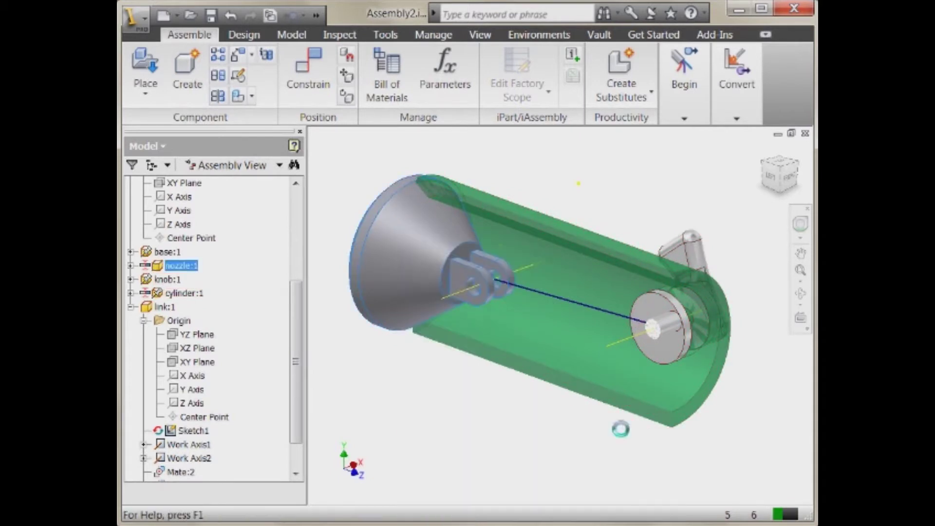
{"action": "right_click", "coordinate": [683, 244]}
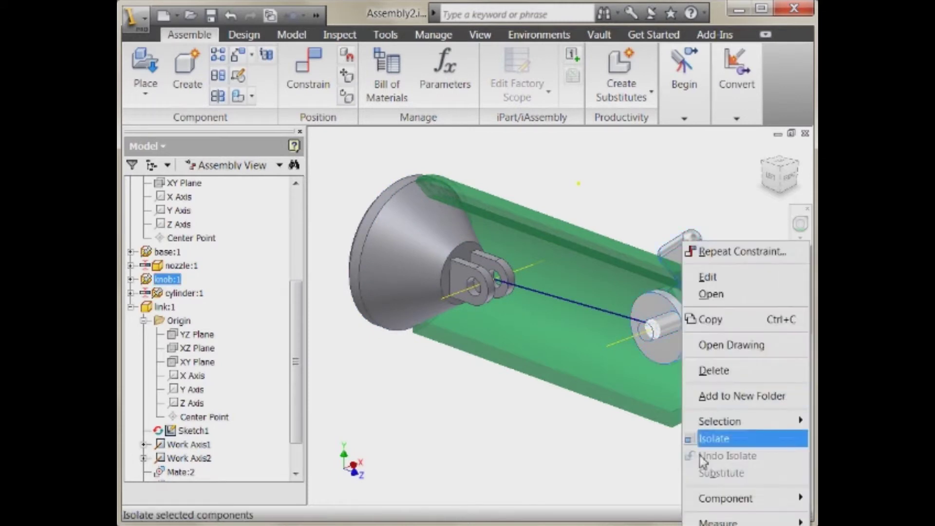
{"action": "key", "text": "Escape"}
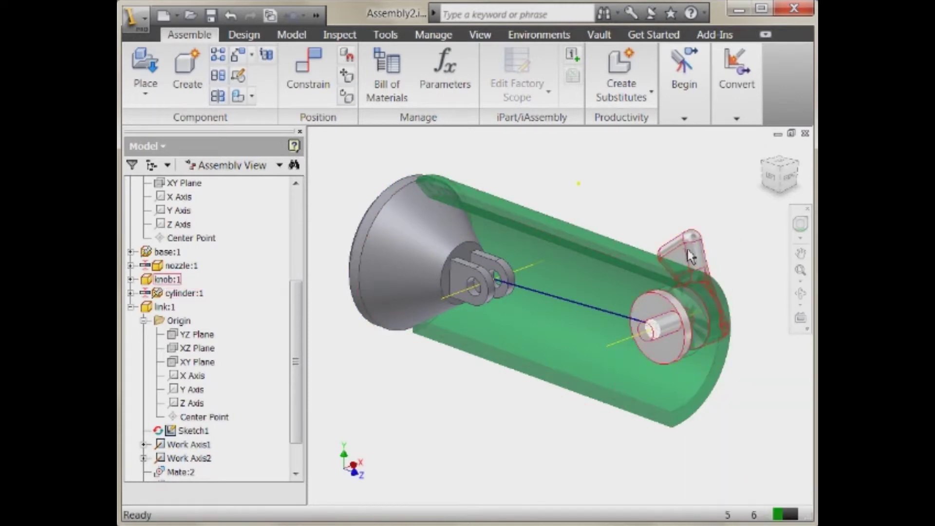
{"action": "left_click_drag", "start_coordinate": [692, 257], "coordinate": [684, 229]}
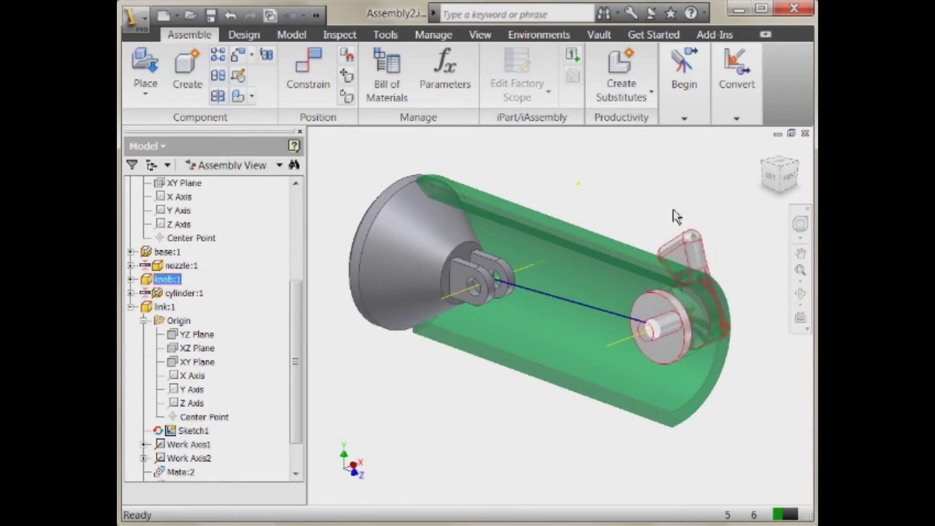
Edit the knob in place and drag Sketch5's small .250 pin circle to a new spot
{"action": "double_click", "coordinate": [670, 326]}
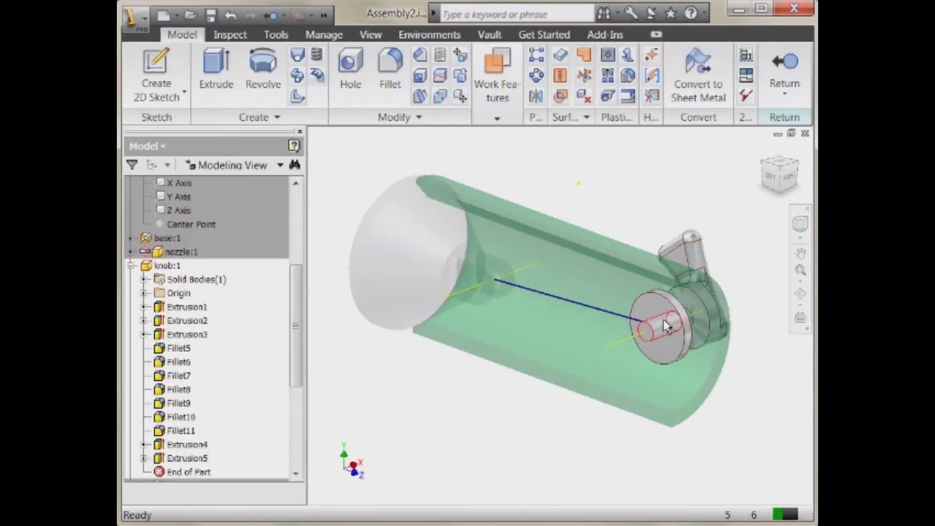
{"action": "scroll", "coordinate": [292, 322], "scroll_direction": "down", "scroll_amount": 2}
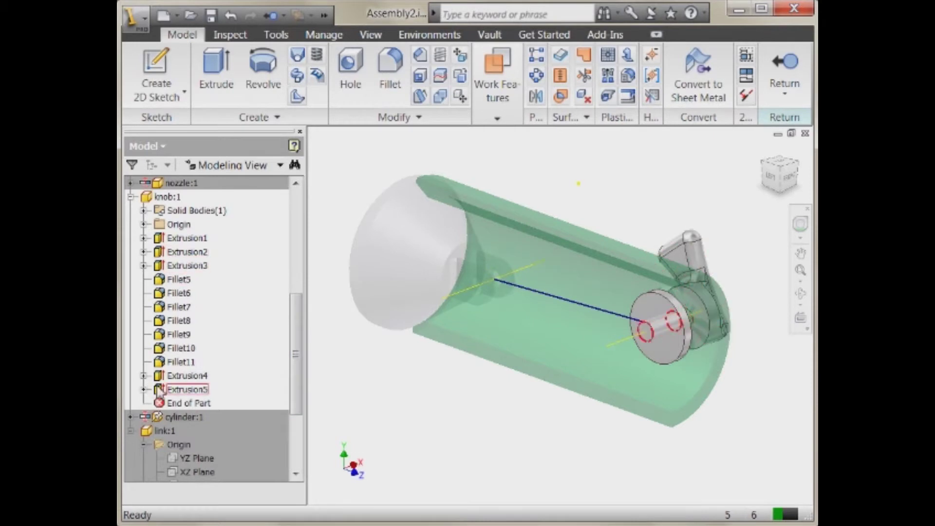
{"action": "left_click", "coordinate": [143, 390]}
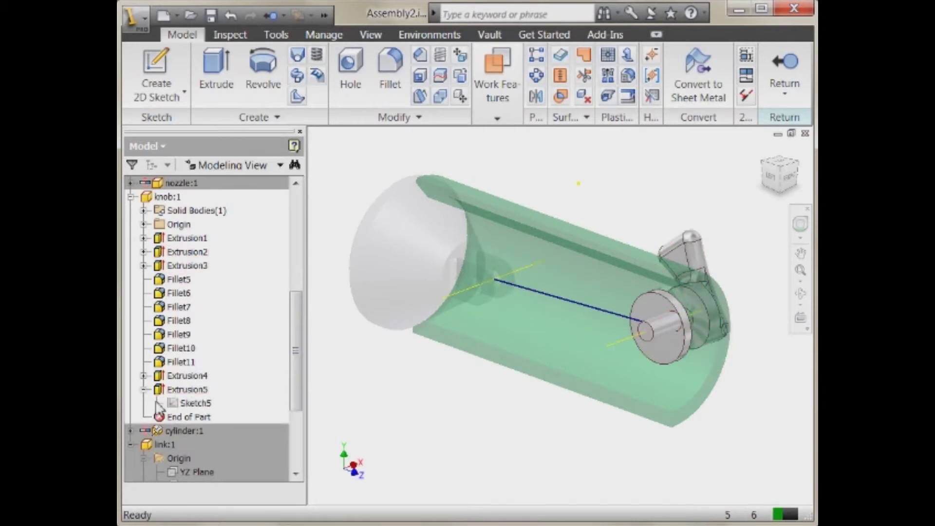
{"action": "left_click", "coordinate": [193, 403]}
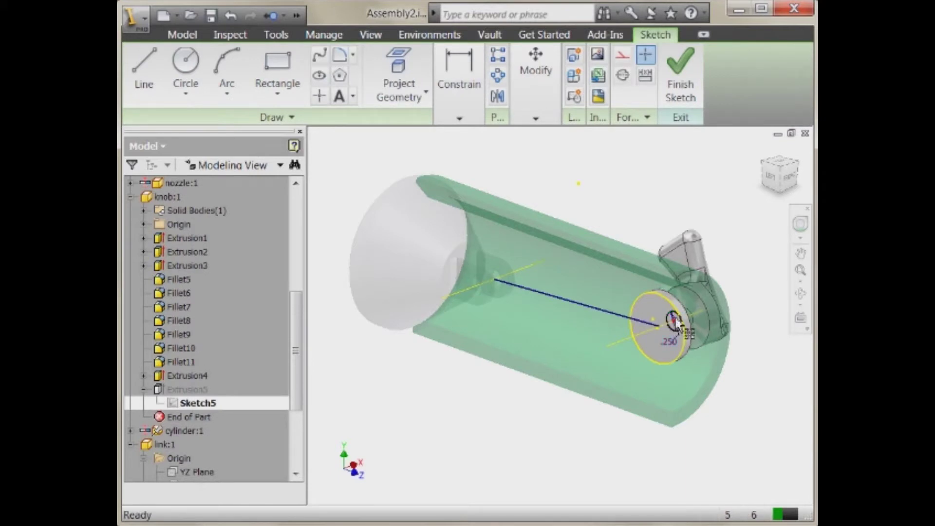
{"action": "mouse_move", "coordinate": [672, 317]}
{"action": "left_mouse_down"}
{"action": "mouse_move", "coordinate": [658, 309]}
{"action": "mouse_move", "coordinate": [668, 311]}
{"action": "left_mouse_up"}
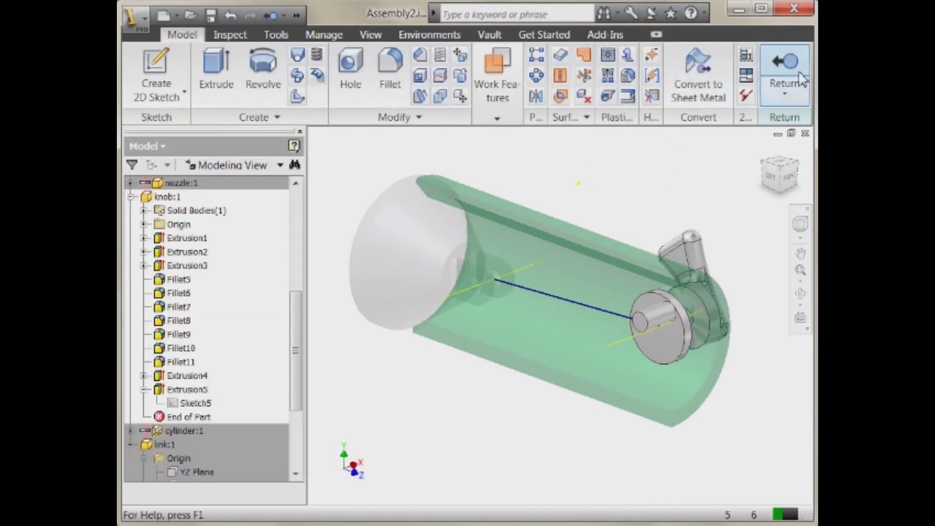
{"action": "left_click", "coordinate": [800, 75]}
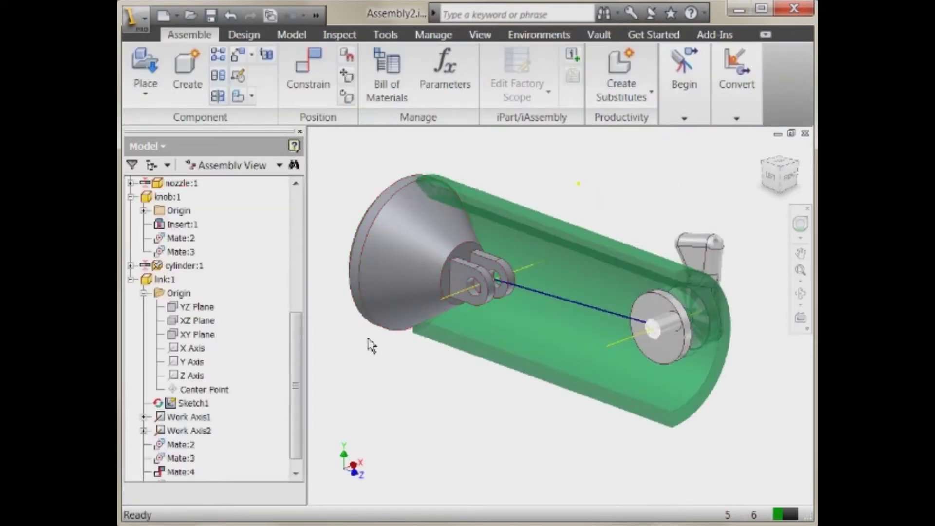
Orbit the view, drag the knob around the cylinder, and ground the nozzle
{"action": "key", "text": "F4"}
{"action": "mouse_move", "coordinate": [560, 288]}
{"action": "left_mouse_down"}
{"action": "mouse_move", "coordinate": [536, 287]}
{"action": "mouse_move", "coordinate": [584, 285]}
{"action": "mouse_move", "coordinate": [558, 283]}
{"action": "left_mouse_up"}
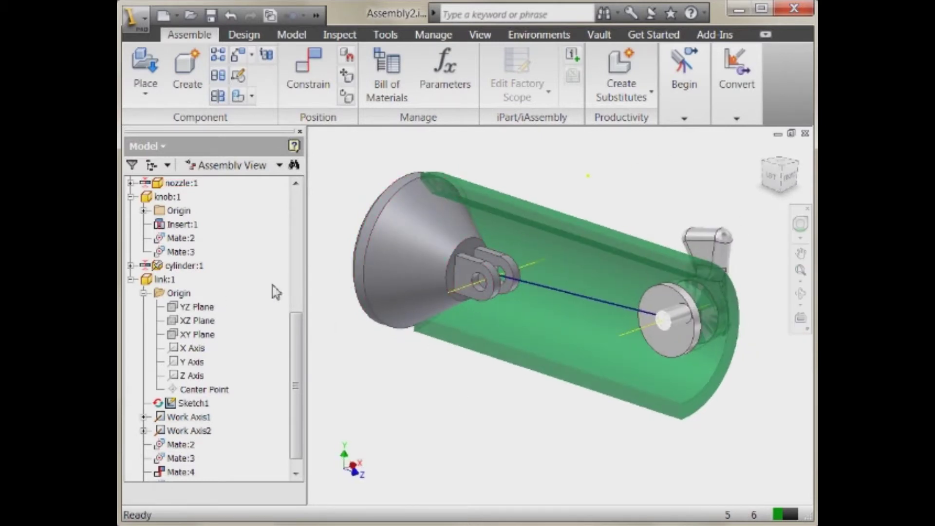
{"action": "left_click_drag", "start_coordinate": [712, 240], "coordinate": [734, 253]}
{"action": "left_click", "coordinate": [408, 240]}
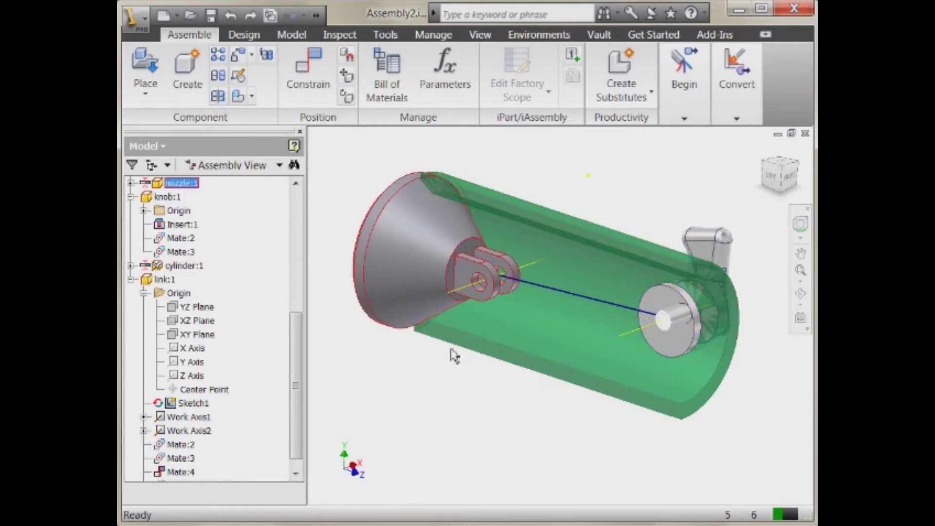
{"action": "right_click", "coordinate": [406, 317]}
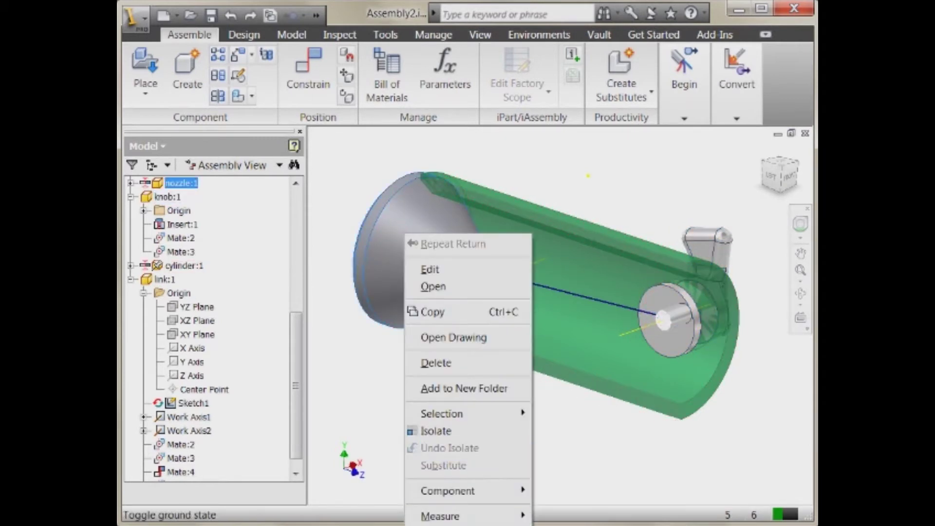
{"action": "left_click", "coordinate": [441, 525]}
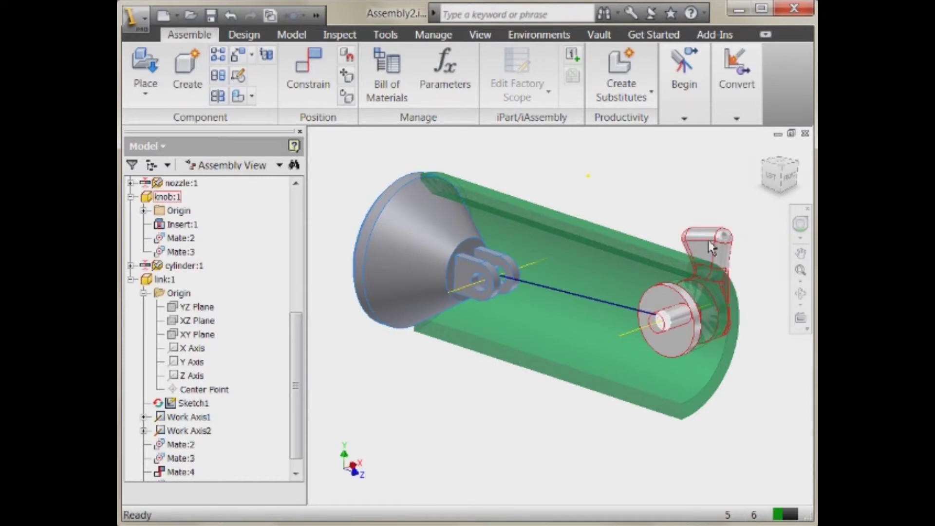
Open the knob part for in-place editing
{"action": "right_click", "coordinate": [708, 241]}
{"action": "left_click", "coordinate": [719, 167]}
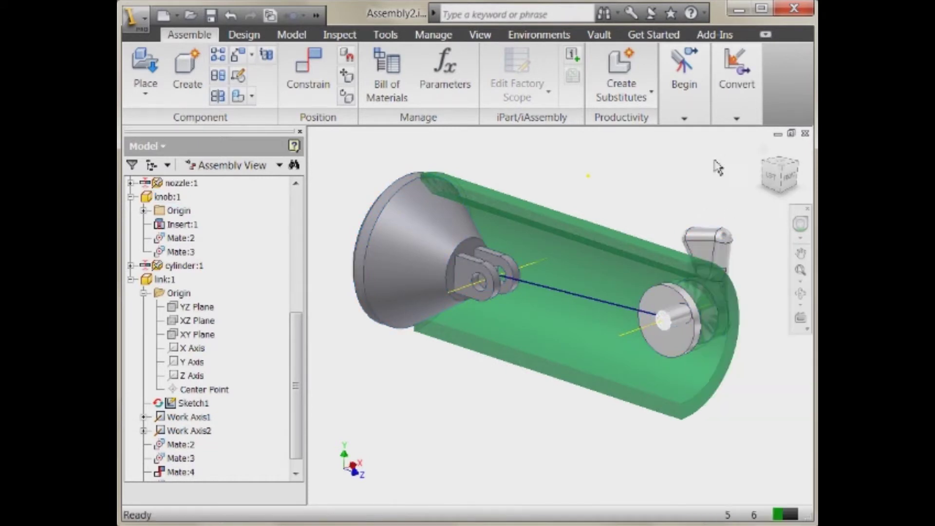
{"action": "left_click", "coordinate": [708, 236]}
{"action": "right_click", "coordinate": [707, 237]}
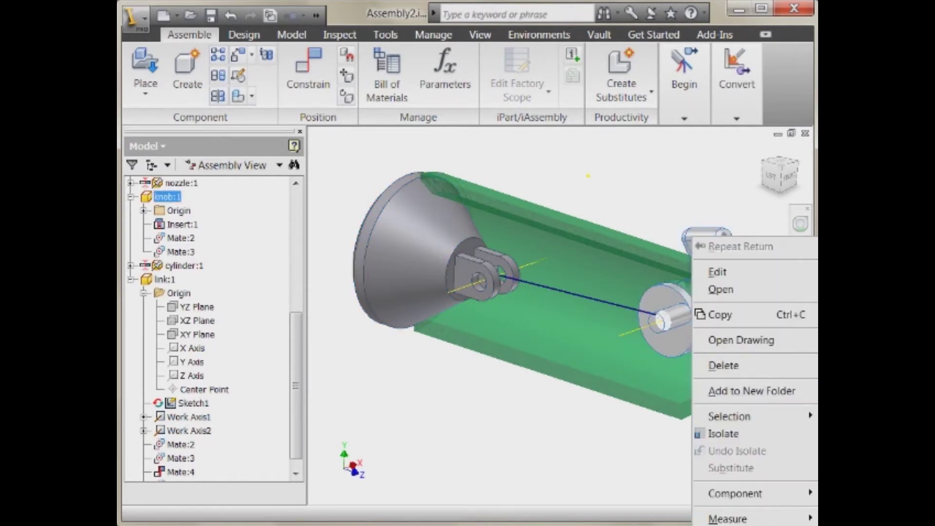
{"action": "key", "text": "Escape"}
{"action": "key", "text": "Escape"}
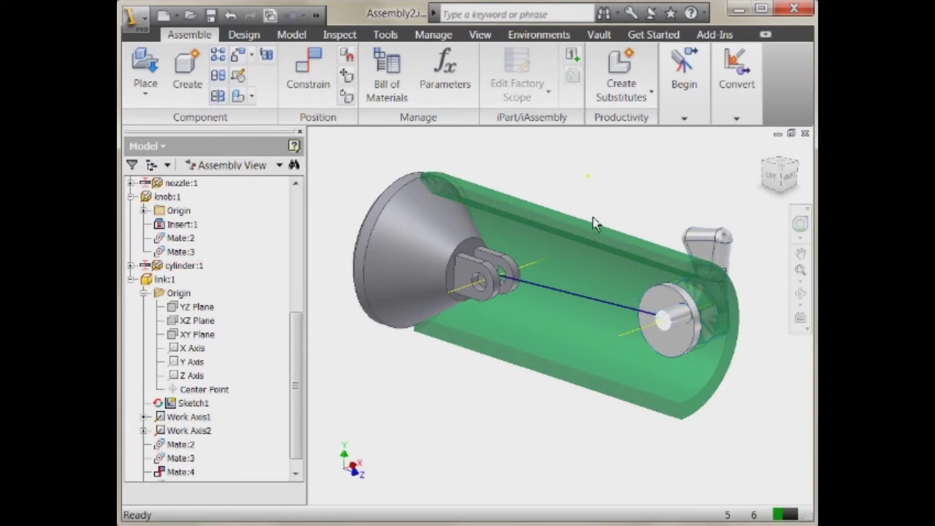
{"action": "double_click", "coordinate": [681, 312]}
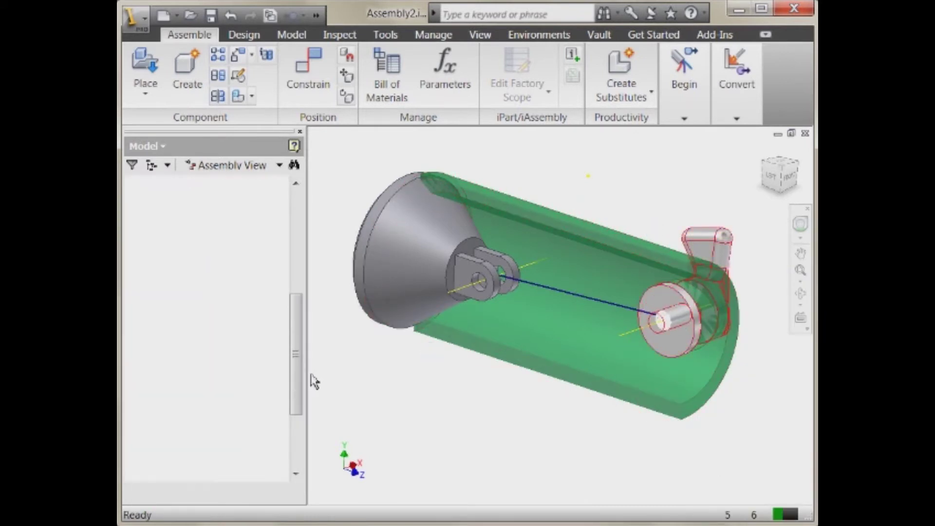
Look into the knob's Sketch4, then open Sketch5 under Extrusion5 for editing
{"action": "left_click", "coordinate": [143, 362]}
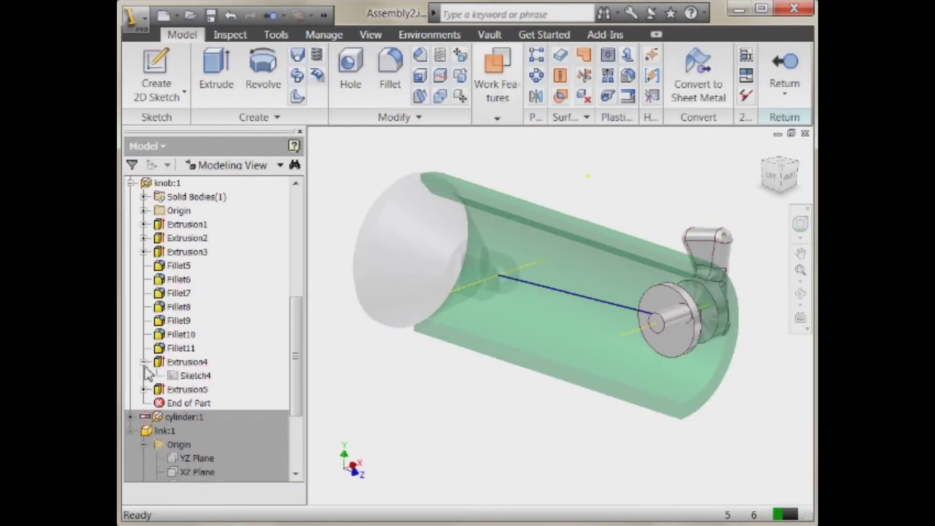
{"action": "left_click", "coordinate": [195, 375]}
{"action": "left_click", "coordinate": [195, 376]}
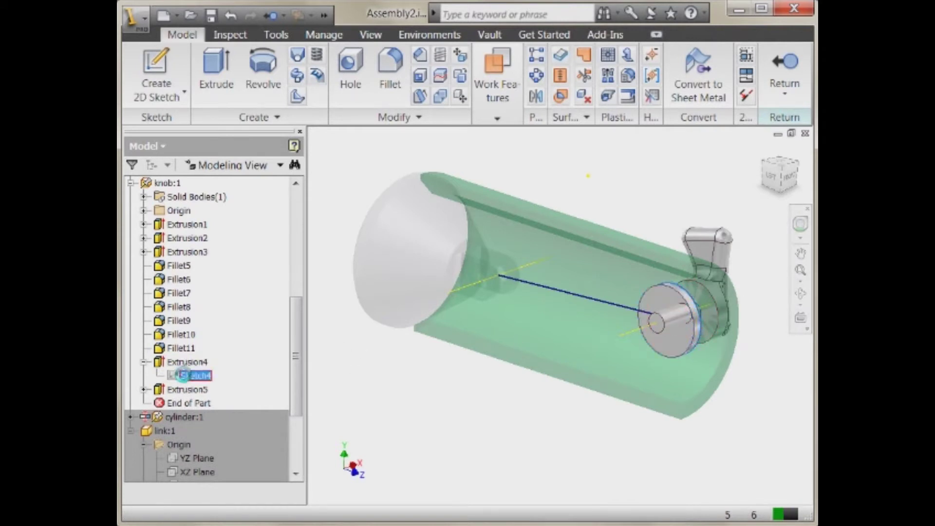
{"action": "double_click", "coordinate": [195, 376]}
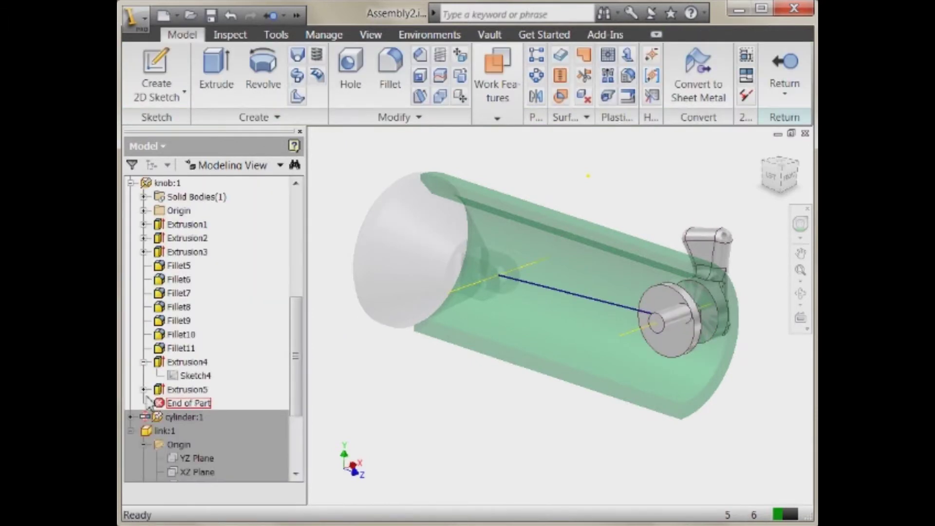
{"action": "left_click", "coordinate": [143, 389]}
{"action": "double_click", "coordinate": [195, 403]}
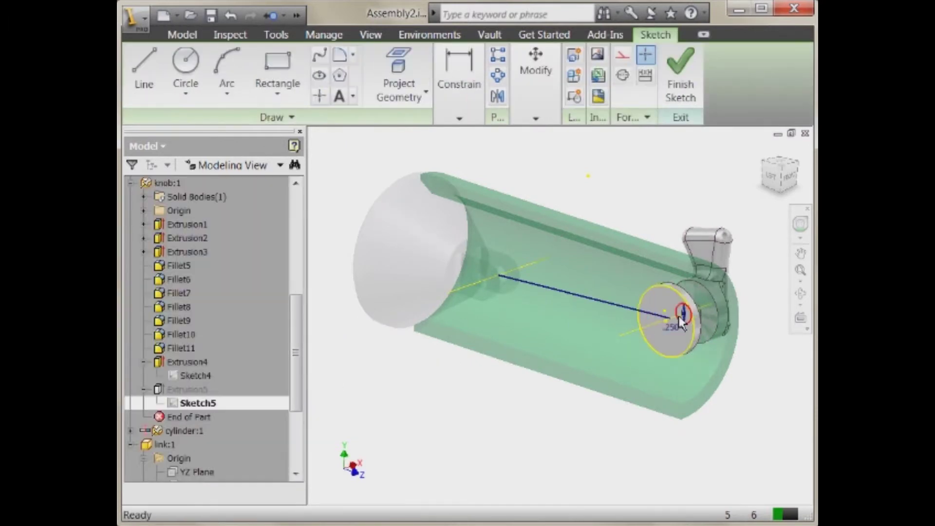
Drag the .250 pin circle up-left, finish the sketch, and accept the Mate:5 error
{"action": "left_click_drag", "start_coordinate": [685, 319], "coordinate": [674, 300]}
{"action": "left_click", "coordinate": [679, 80]}
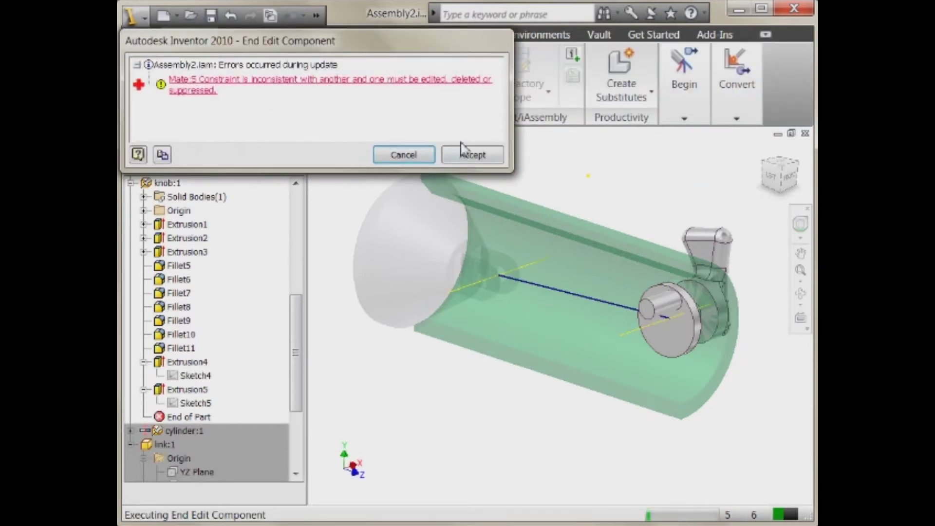
{"action": "left_click", "coordinate": [463, 152]}
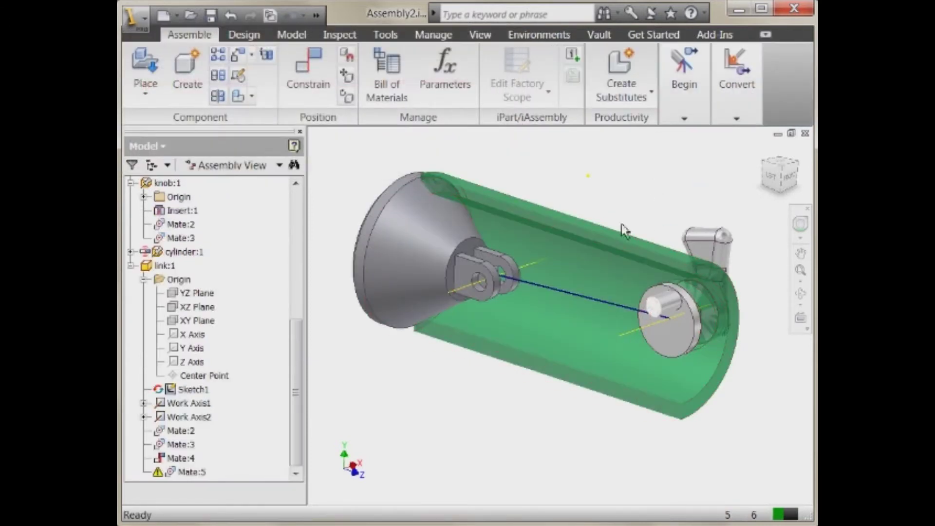
Orbit the view and try dragging the link, cancelling the failed move
{"action": "key", "text": "F4"}
{"action": "left_click_drag", "start_coordinate": [543, 319], "coordinate": [519, 332]}
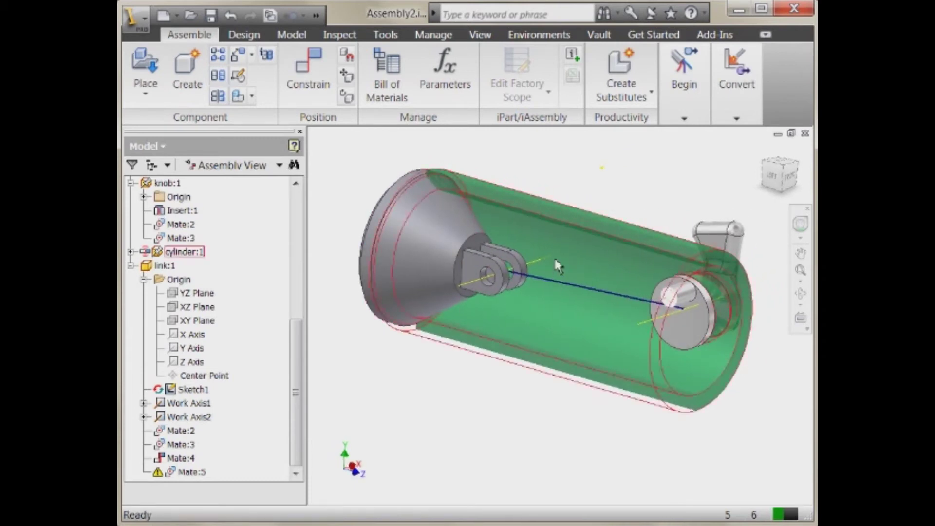
{"action": "left_click_drag", "start_coordinate": [583, 283], "coordinate": [594, 265]}
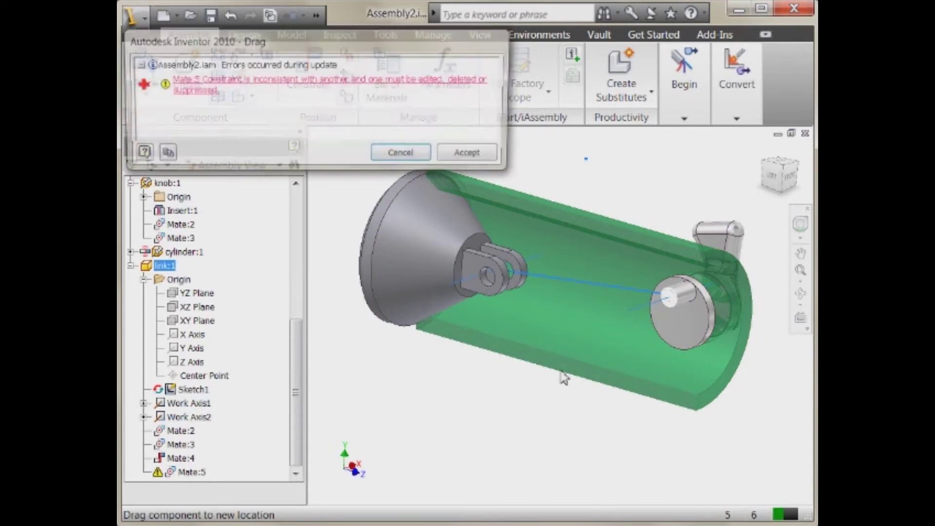
{"action": "left_click", "coordinate": [429, 160]}
Make link:1 adaptive so its line follows the knob's moved pin, then orbit to check
{"action": "right_click", "coordinate": [170, 274]}
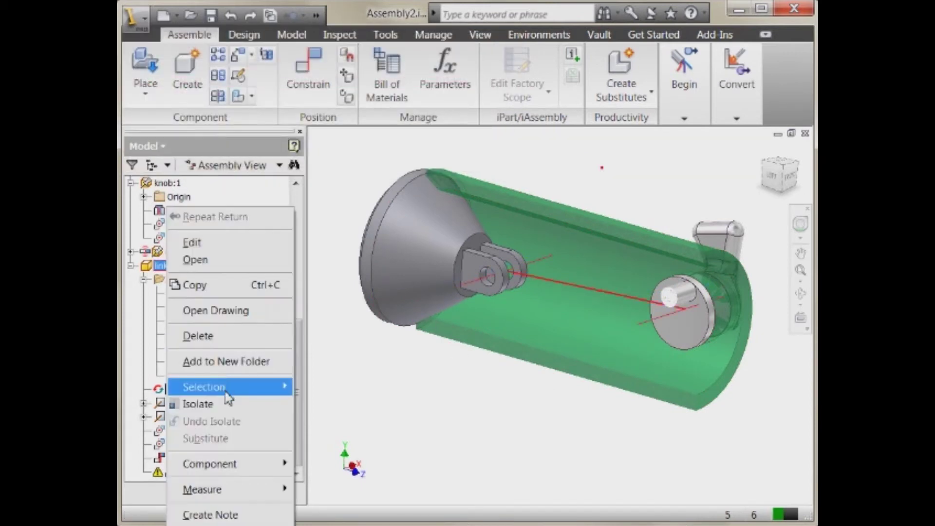
{"action": "key", "text": "Escape"}
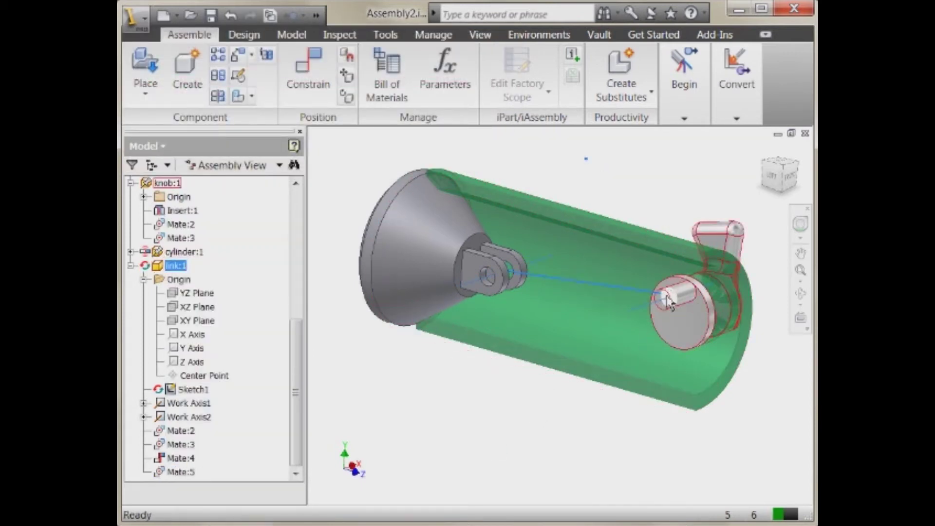
{"action": "key", "text": "F4"}
{"action": "left_click_drag", "start_coordinate": [553, 313], "coordinate": [575, 334]}
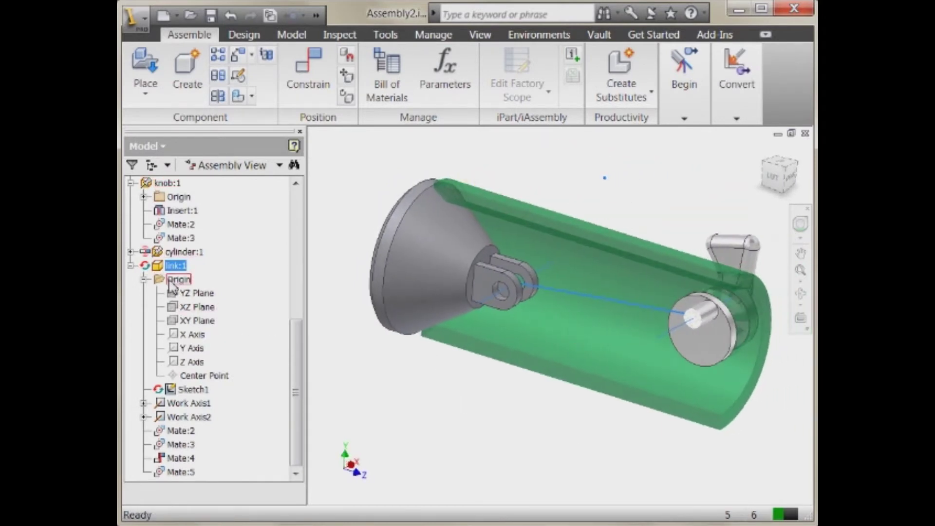
{"action": "right_click", "coordinate": [174, 331]}
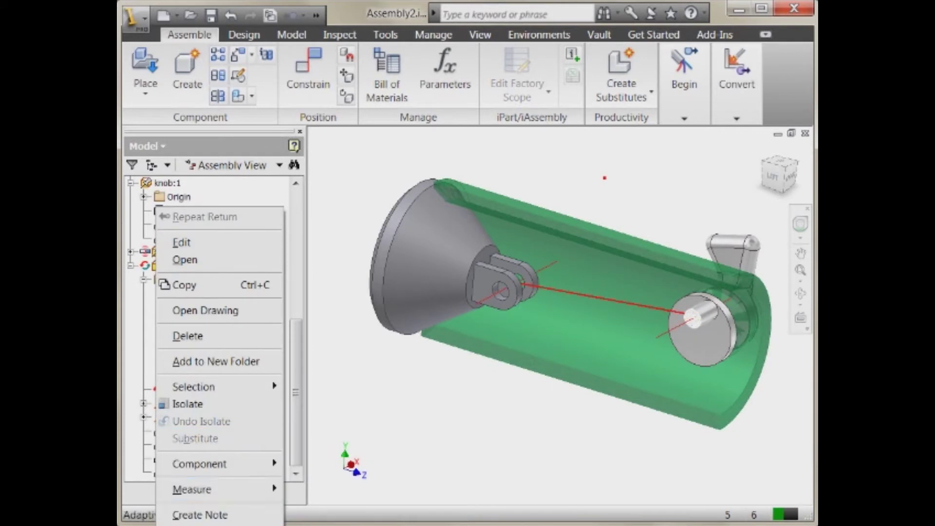
{"action": "key", "text": "Escape"}
{"action": "left_click", "coordinate": [522, 386]}
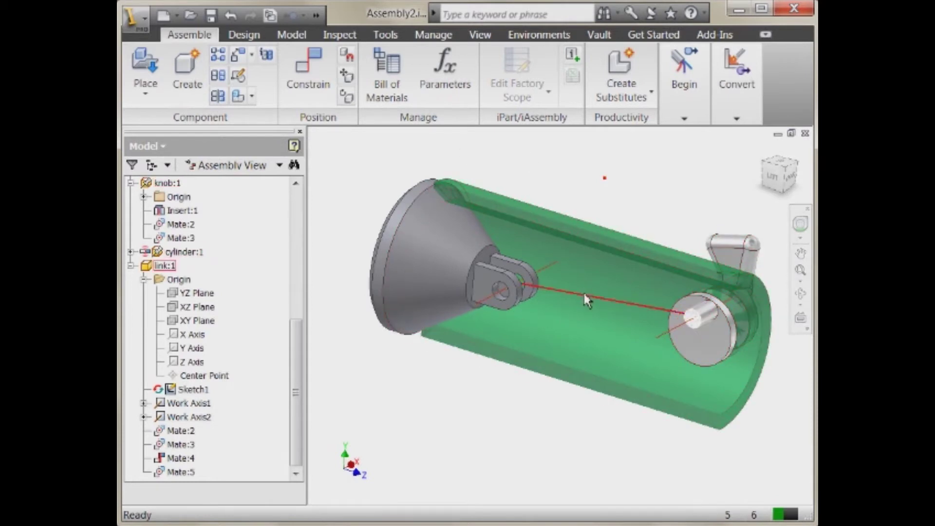
In the link's Sketch1, draw two lines joined by tangent arcs forming a slot around the centre line
{"action": "double_click", "coordinate": [571, 208]}
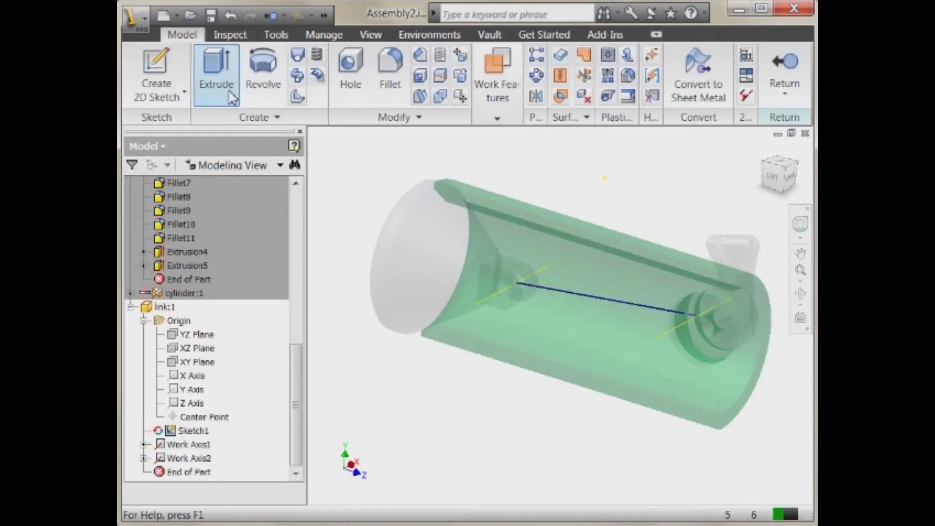
{"action": "left_click", "coordinate": [177, 432]}
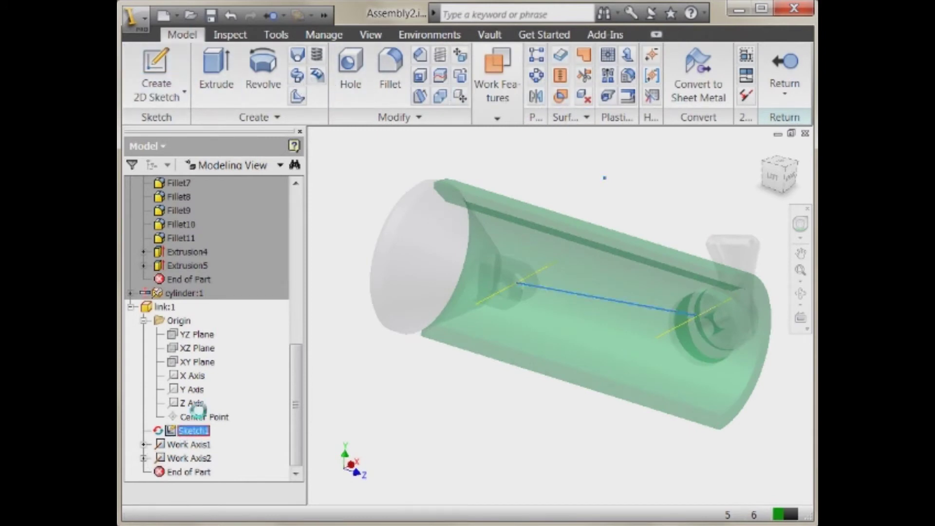
{"action": "left_click", "coordinate": [144, 73]}
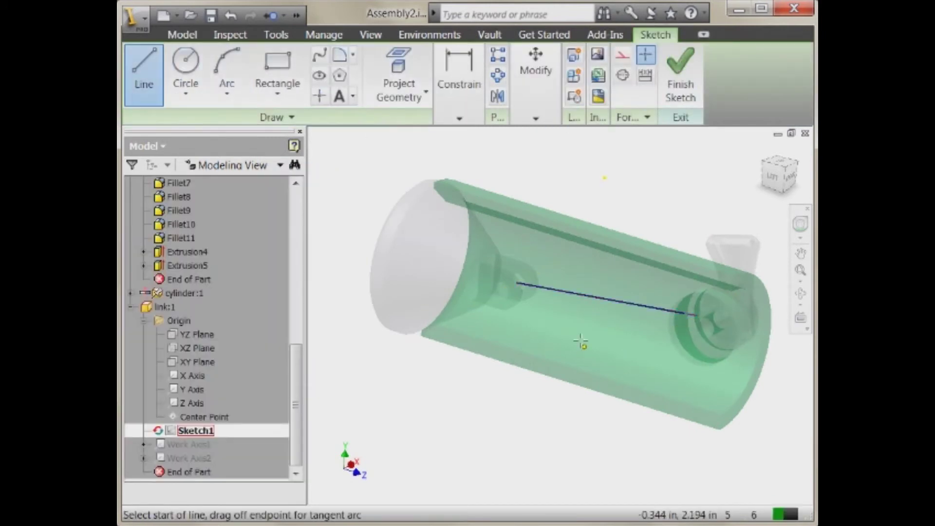
{"action": "left_click", "coordinate": [516, 267]}
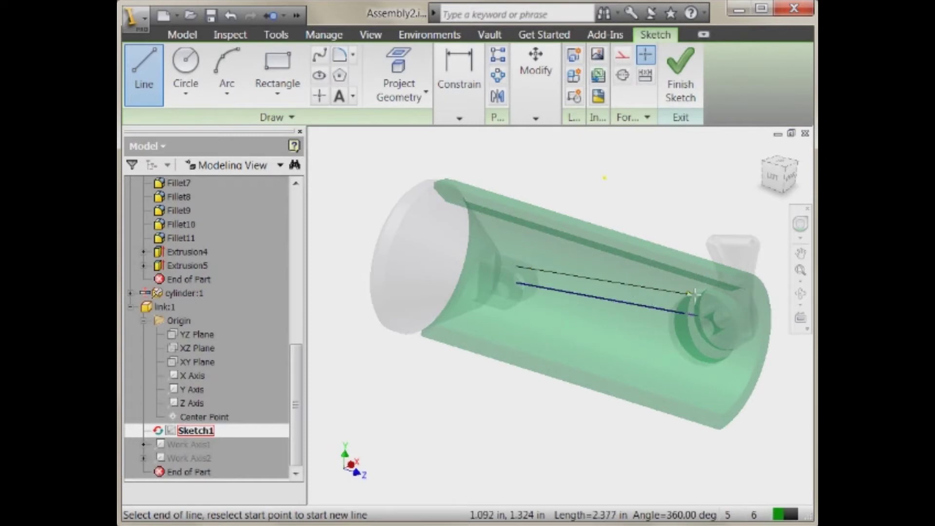
{"action": "left_click", "coordinate": [705, 300]}
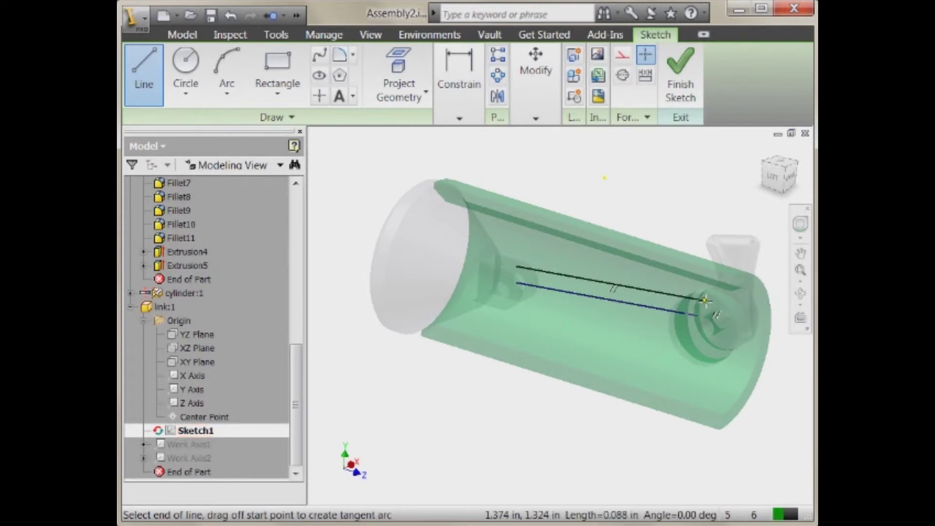
{"action": "left_click_drag", "start_coordinate": [700, 299], "coordinate": [699, 335]}
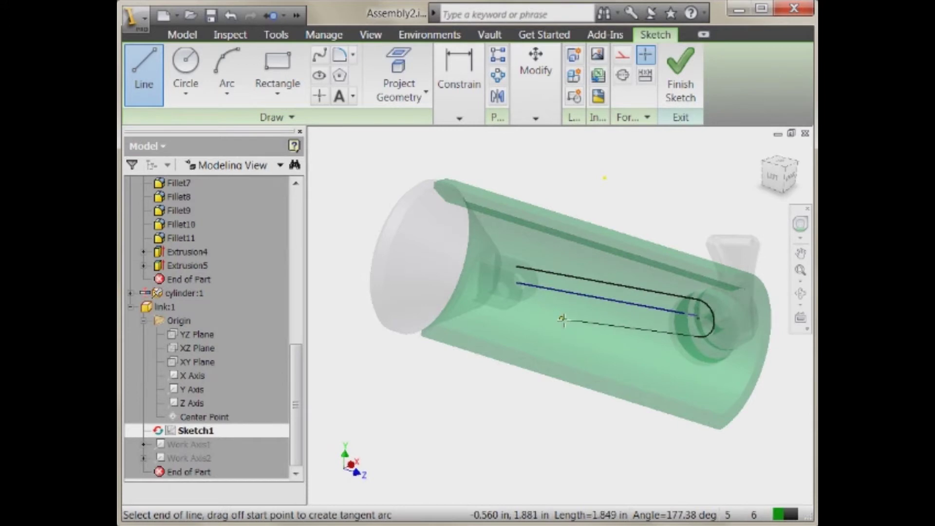
{"action": "left_click", "coordinate": [519, 300]}
{"action": "left_click_drag", "start_coordinate": [519, 300], "coordinate": [517, 266]}
Stretch the slot's ends between the clevis and pin pivots along the cylinder
{"action": "key", "text": "Escape"}
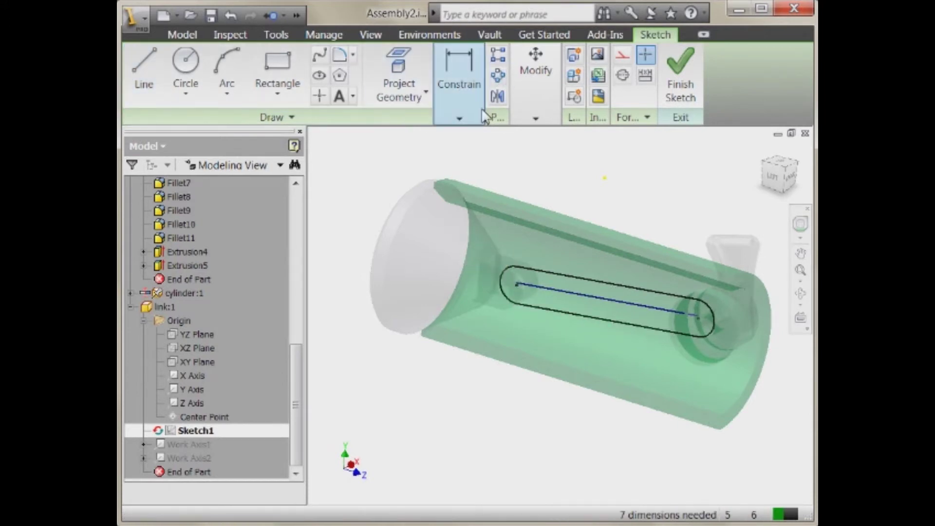
{"action": "left_click", "coordinate": [475, 121]}
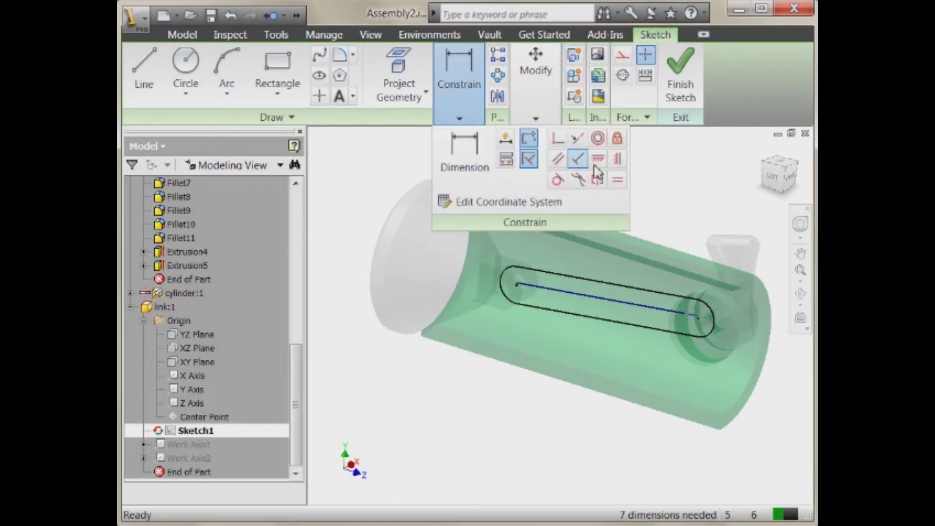
{"action": "left_click", "coordinate": [618, 162]}
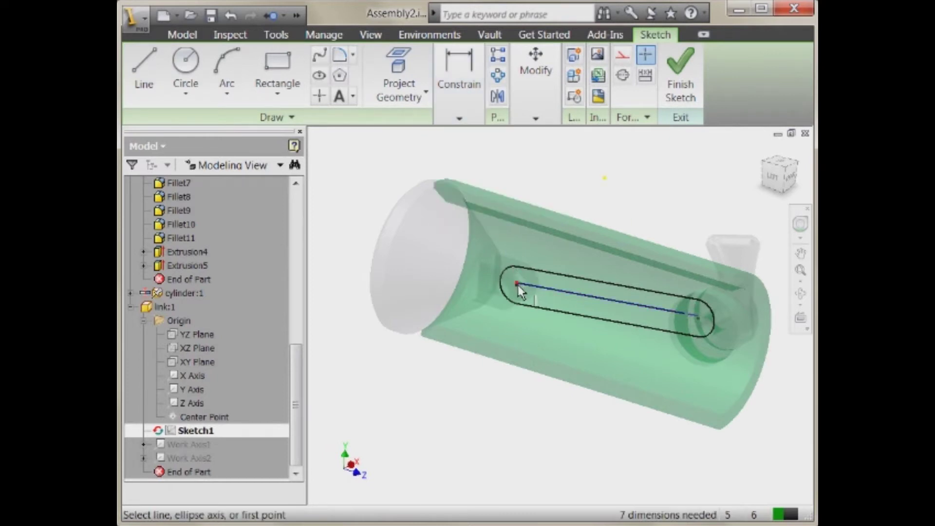
{"action": "left_click", "coordinate": [459, 118]}
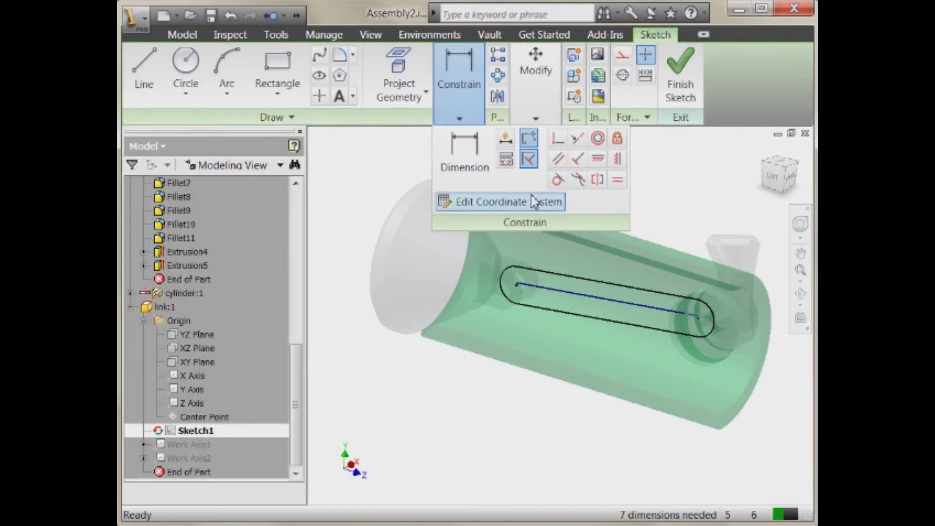
{"action": "left_click", "coordinate": [517, 286]}
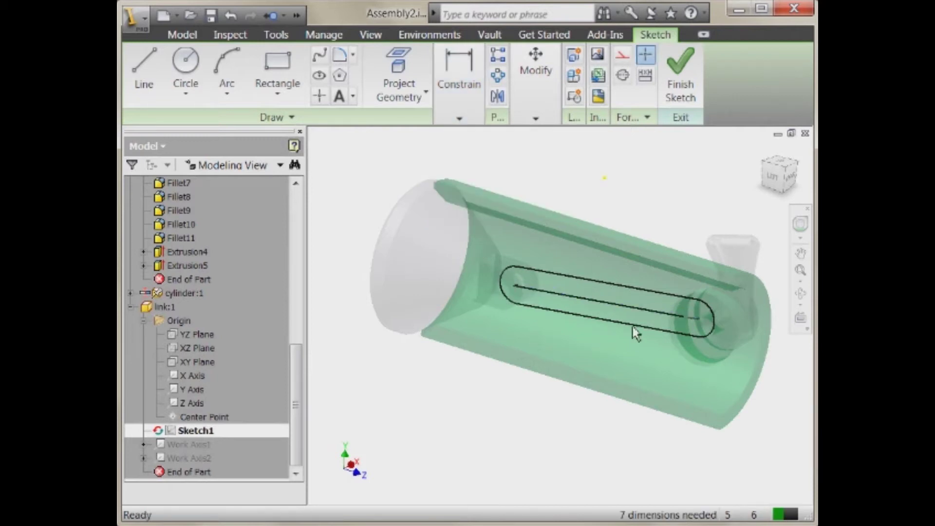
{"action": "left_click_drag", "start_coordinate": [517, 289], "coordinate": [517, 286]}
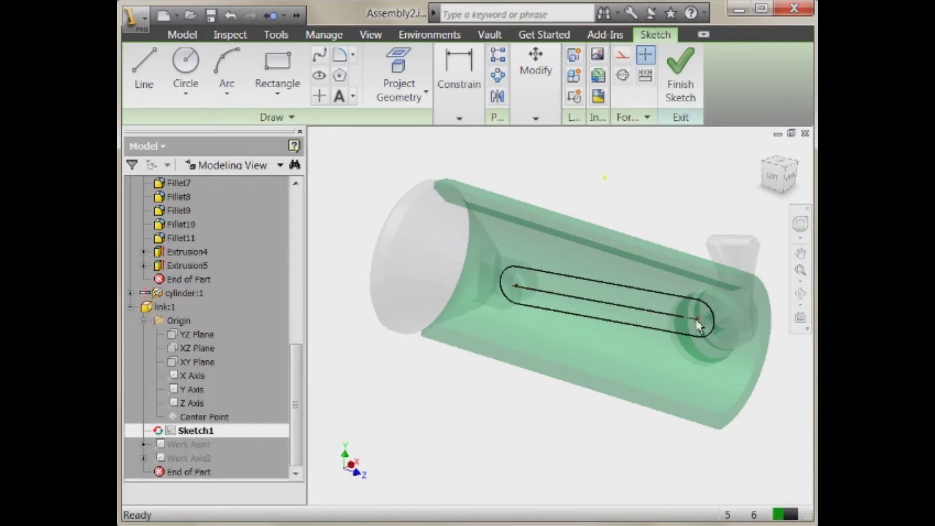
{"action": "mouse_move", "coordinate": [697, 318]}
{"action": "left_mouse_down"}
{"action": "mouse_move", "coordinate": [699, 326]}
{"action": "mouse_move", "coordinate": [696, 318]}
{"action": "left_mouse_up"}
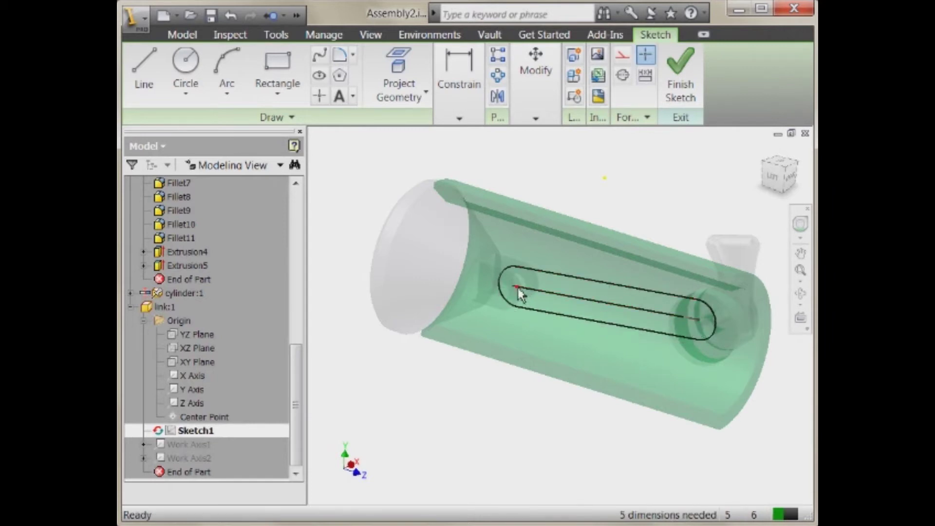
{"action": "left_click_drag", "start_coordinate": [516, 287], "coordinate": [509, 302]}
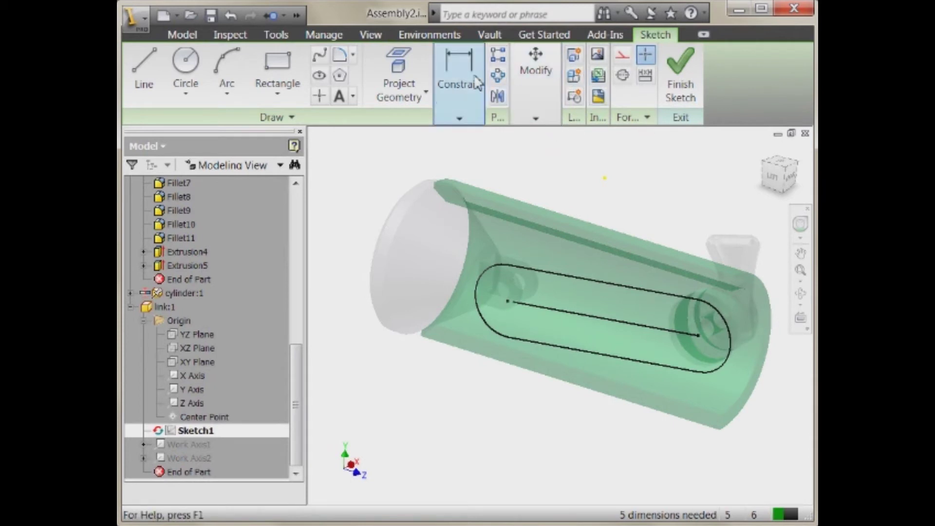
Constrain the slot line parallel to the reference line and shift the slot left
{"action": "left_click", "coordinate": [459, 118]}
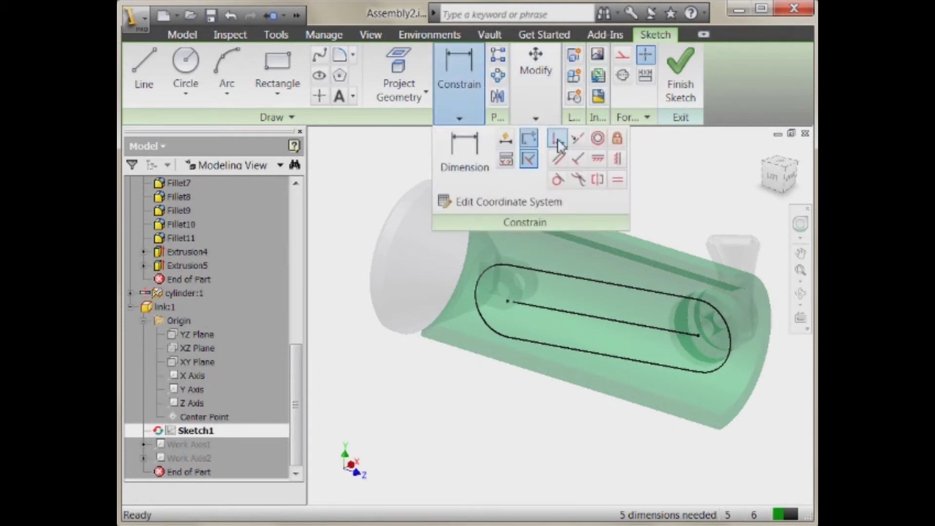
{"action": "left_click", "coordinate": [559, 160]}
{"action": "left_click", "coordinate": [516, 304]}
{"action": "left_click", "coordinate": [504, 339]}
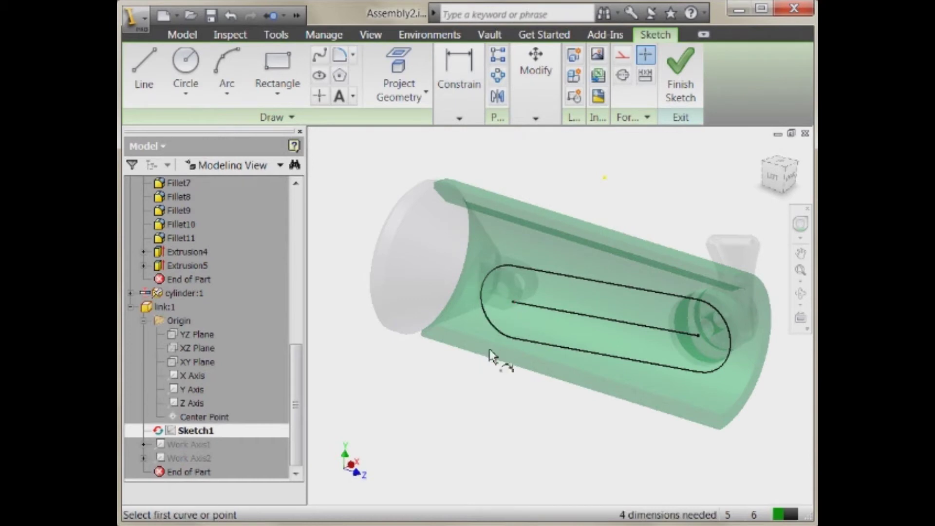
{"action": "key", "text": "Escape"}
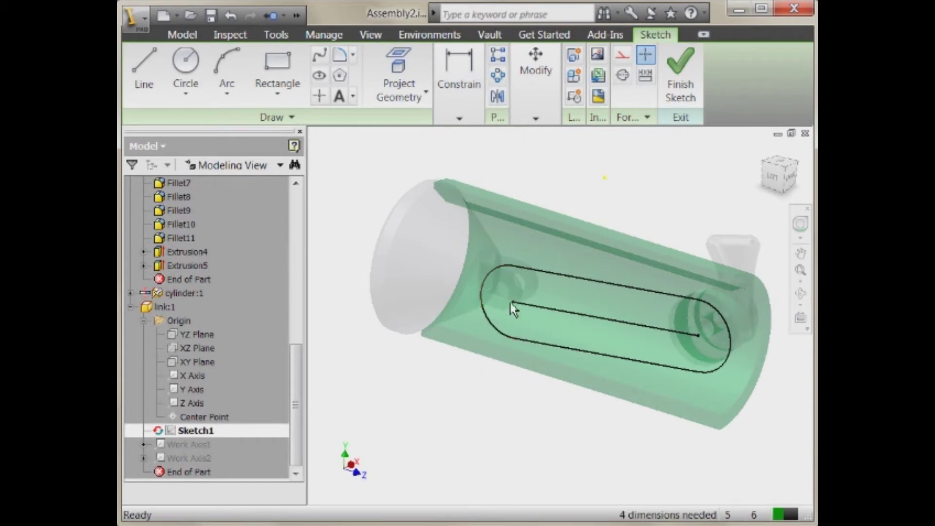
{"action": "mouse_move", "coordinate": [512, 309]}
{"action": "left_mouse_down"}
{"action": "mouse_move", "coordinate": [417, 271]}
{"action": "mouse_move", "coordinate": [443, 279]}
{"action": "left_mouse_up"}
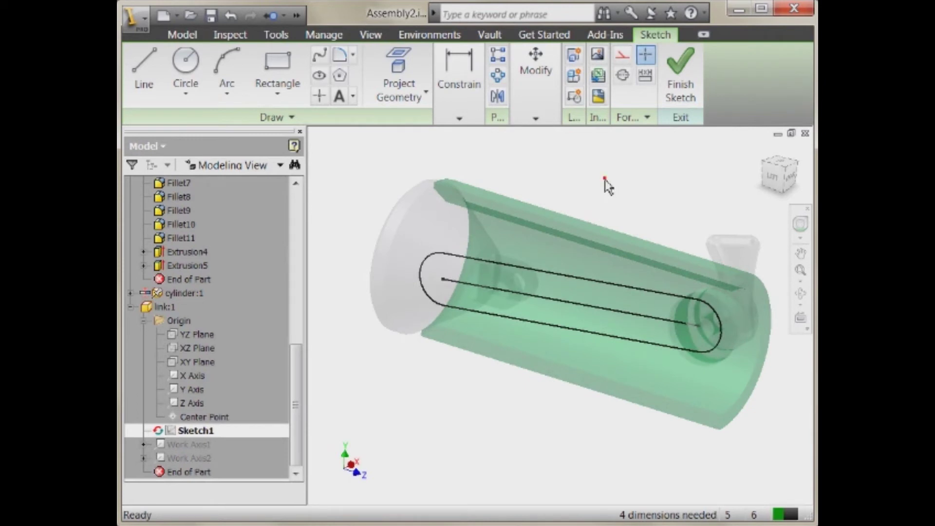
Dimension the slot's left end arc and change it from .333 to .250
{"action": "key", "text": "d"}
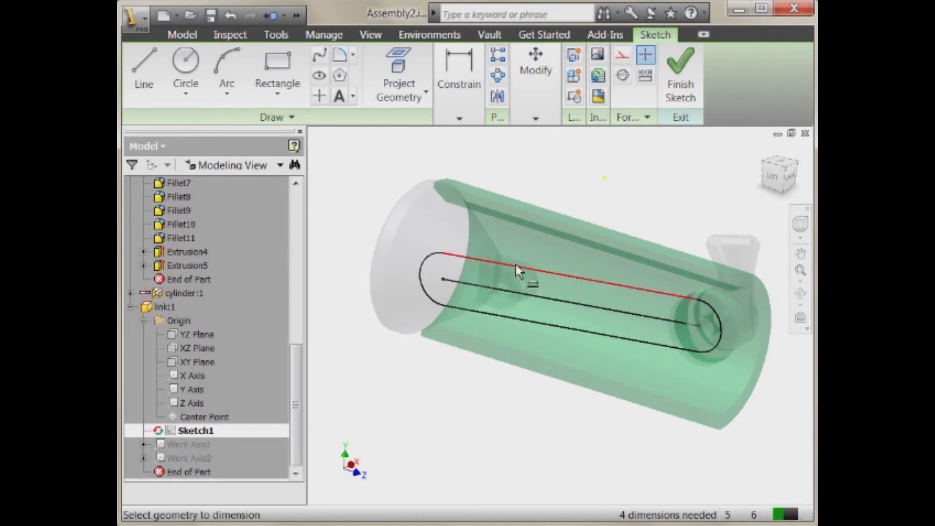
{"action": "left_click", "coordinate": [422, 261]}
{"action": "left_click", "coordinate": [404, 240]}
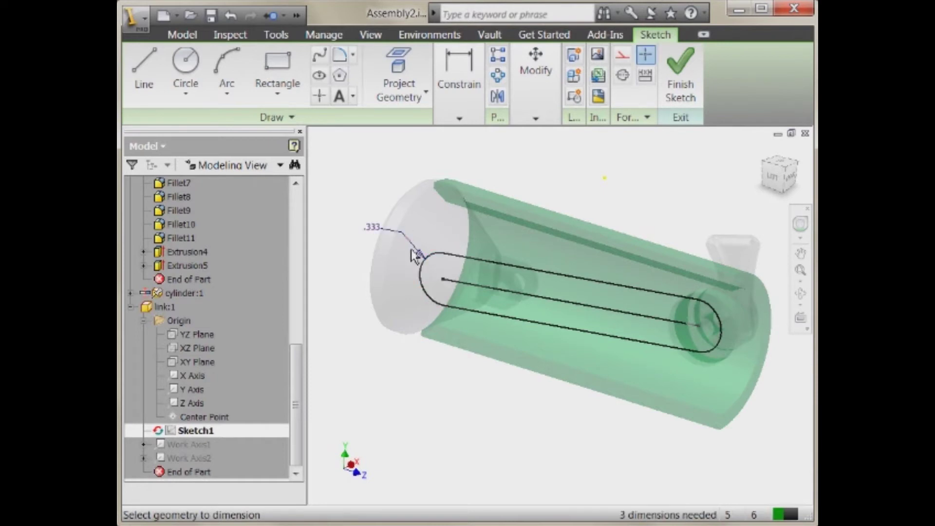
{"action": "left_click", "coordinate": [380, 239]}
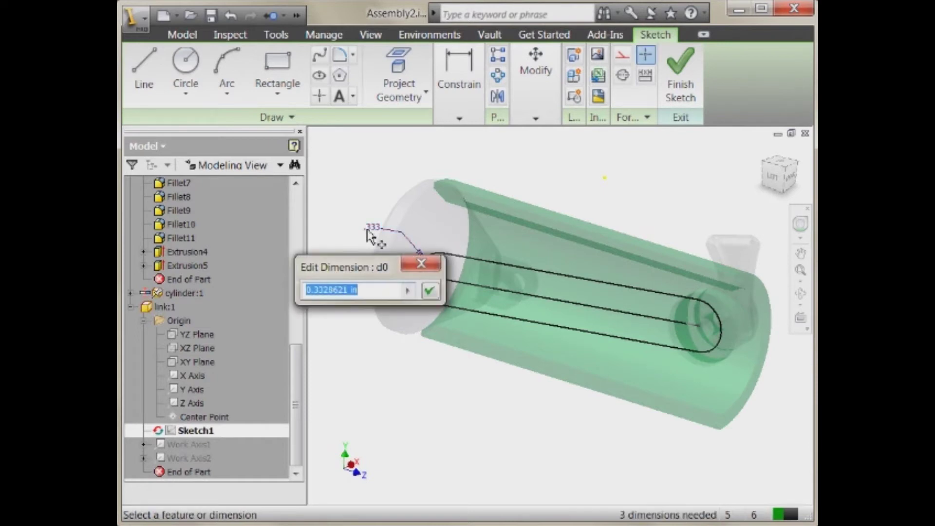
{"action": "type", "text": ".25"}
{"action": "key", "text": "Return"}
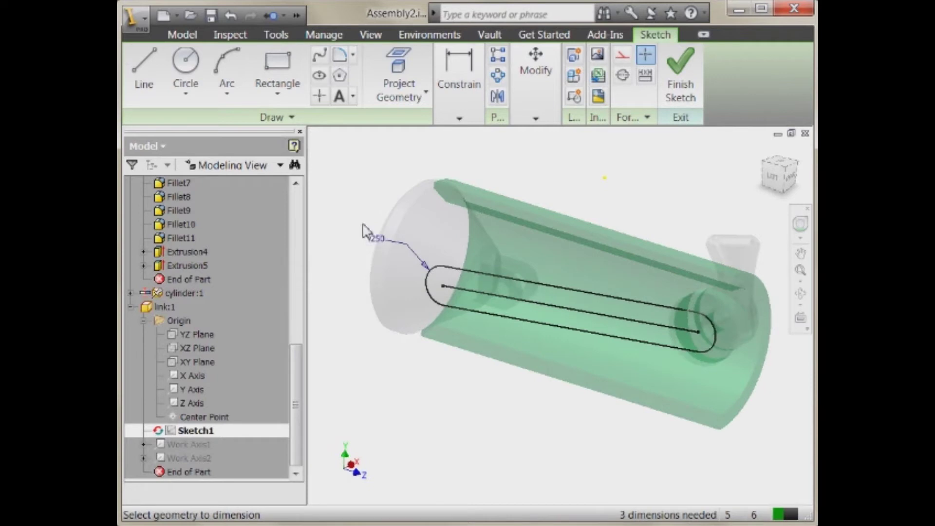
Draw pin-hole circles at both arc centres and finish the link sketch
{"action": "key", "text": "c"}
{"action": "left_click", "coordinate": [442, 287]}
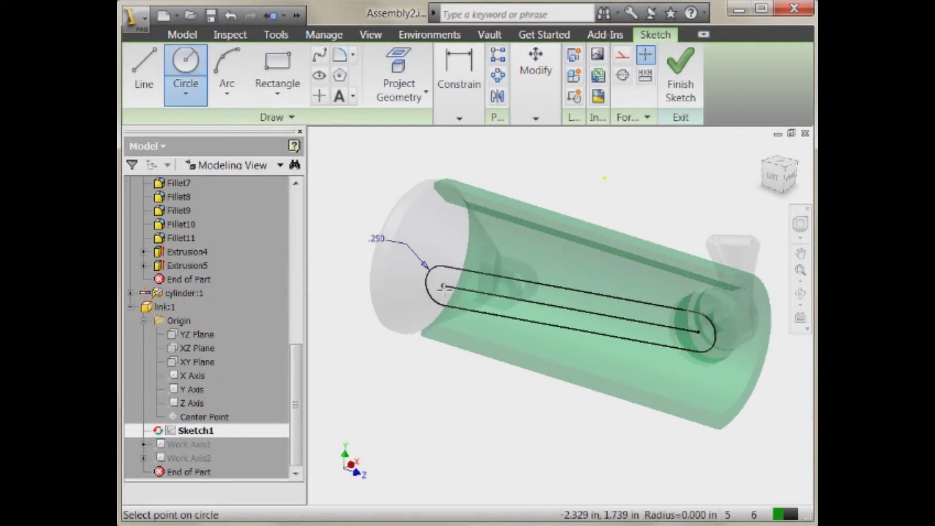
{"action": "left_click", "coordinate": [450, 292]}
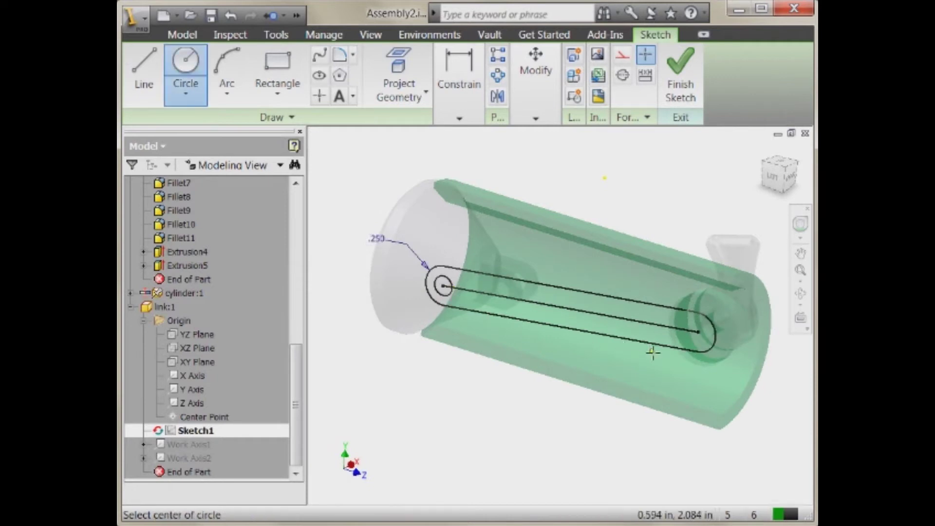
{"action": "left_click", "coordinate": [698, 333]}
{"action": "left_click", "coordinate": [698, 343]}
{"action": "key", "text": "Escape"}
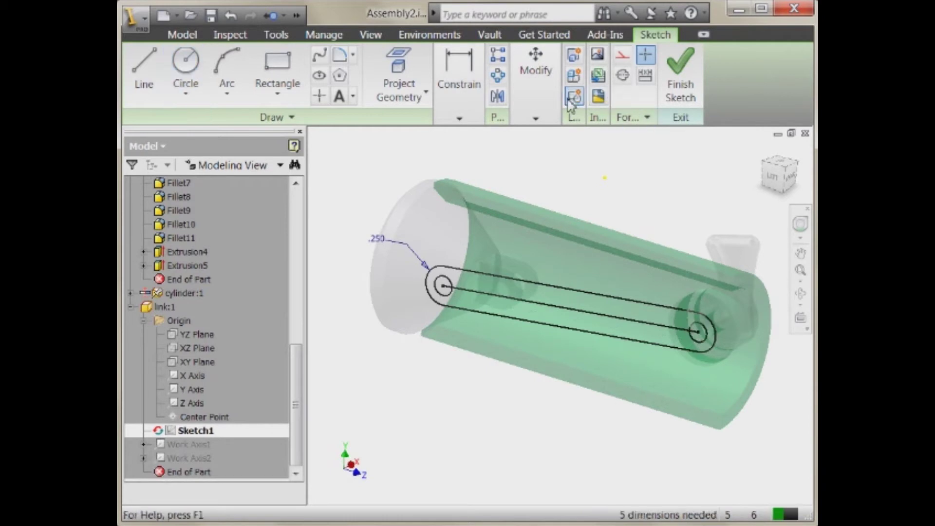
{"action": "key", "text": "e"}
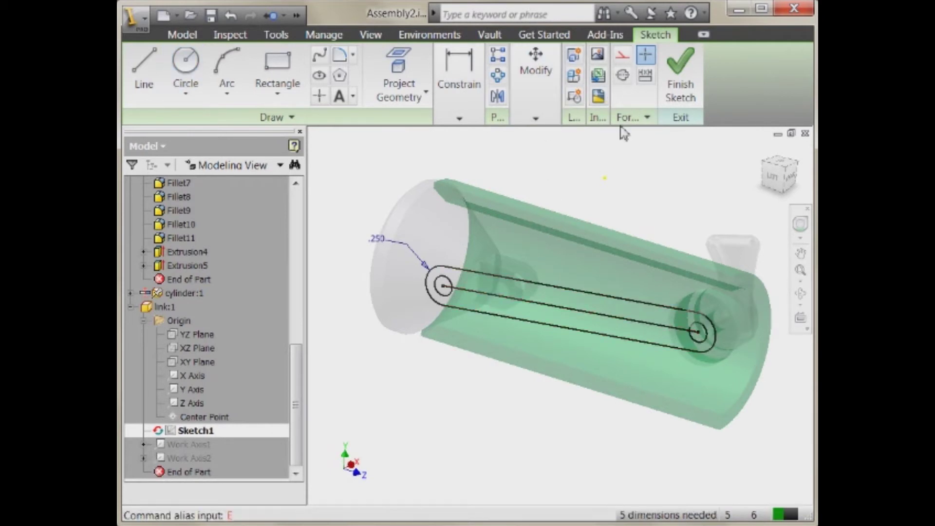
{"action": "left_click", "coordinate": [680, 81]}
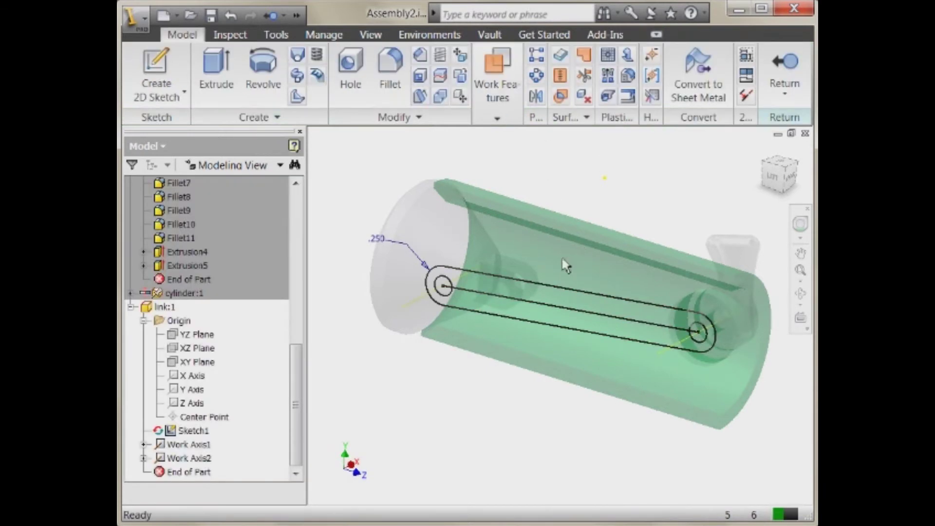
Extrude the link profile .25 in using the middle direction option and return to the assembly
{"action": "key", "text": "e"}
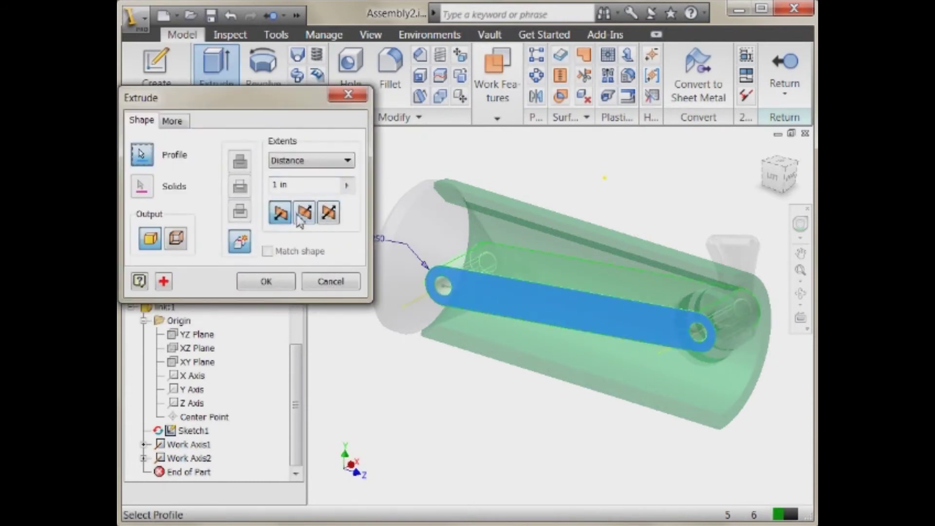
{"action": "left_click", "coordinate": [300, 214]}
{"action": "left_click", "coordinate": [299, 184]}
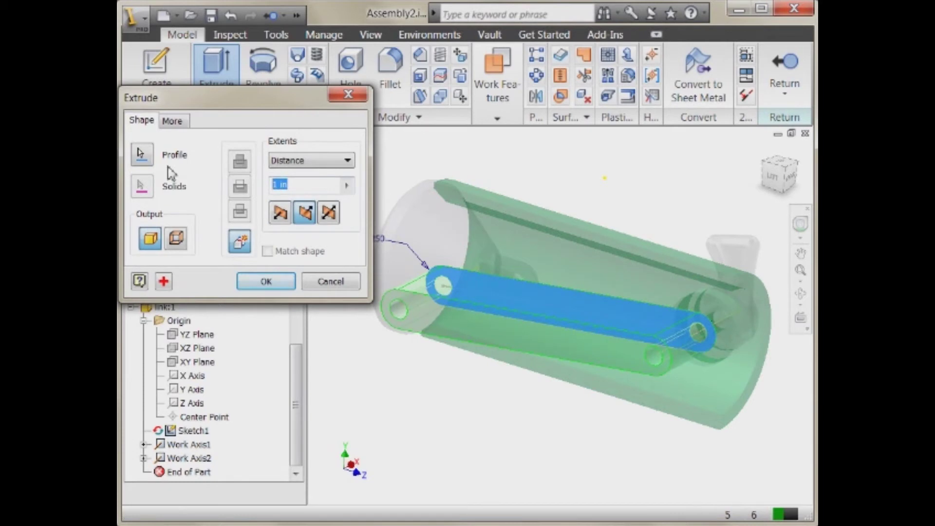
{"action": "type", "text": ".25"}
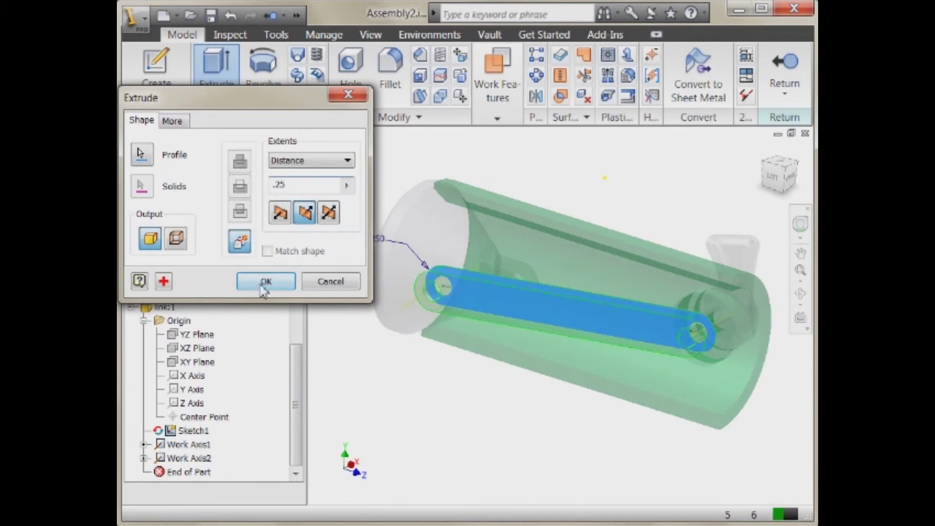
{"action": "left_click", "coordinate": [265, 284]}
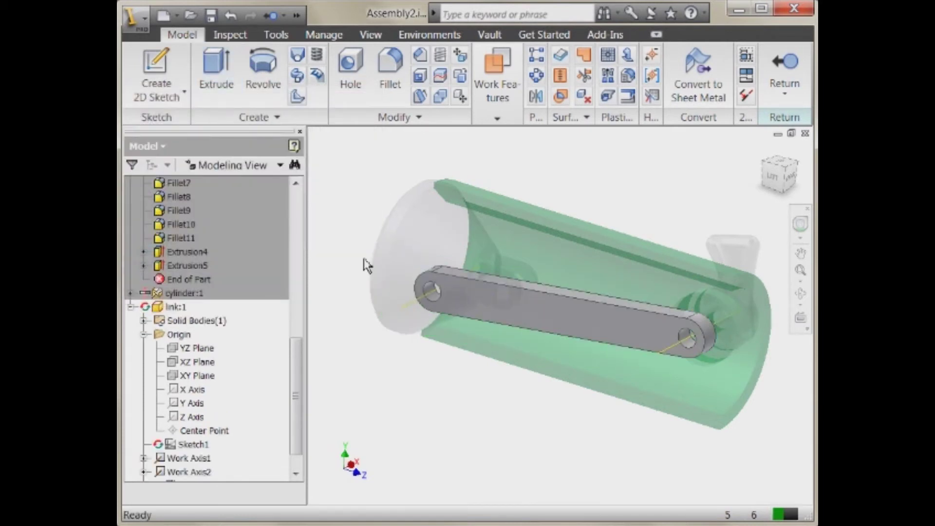
{"action": "left_click", "coordinate": [785, 72]}
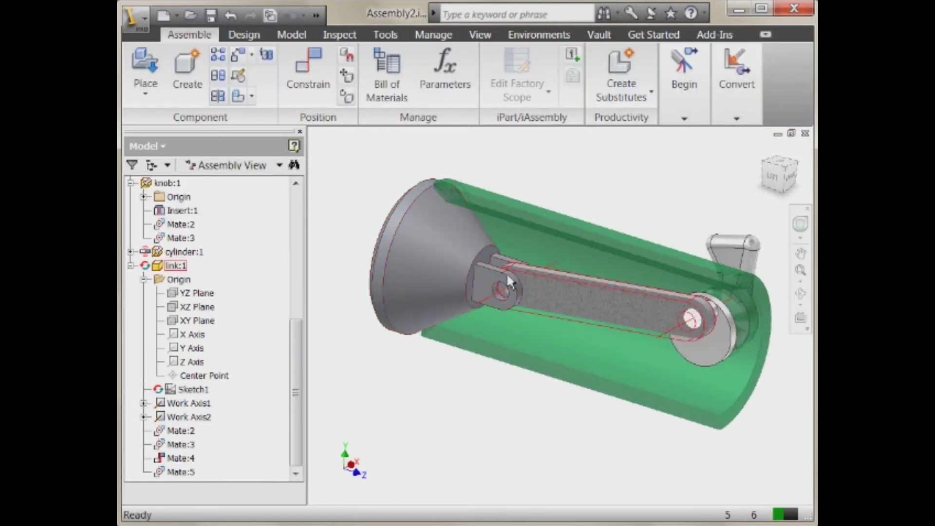
Orbit around the new link and activate the Default view representation to see the whole housing
{"action": "middle_click_drag", "start_coordinate": [477, 294], "coordinate": [468, 312], "text": "shift"}
{"action": "middle_click_drag", "start_coordinate": [540, 341], "coordinate": [546, 278], "text": "shift"}
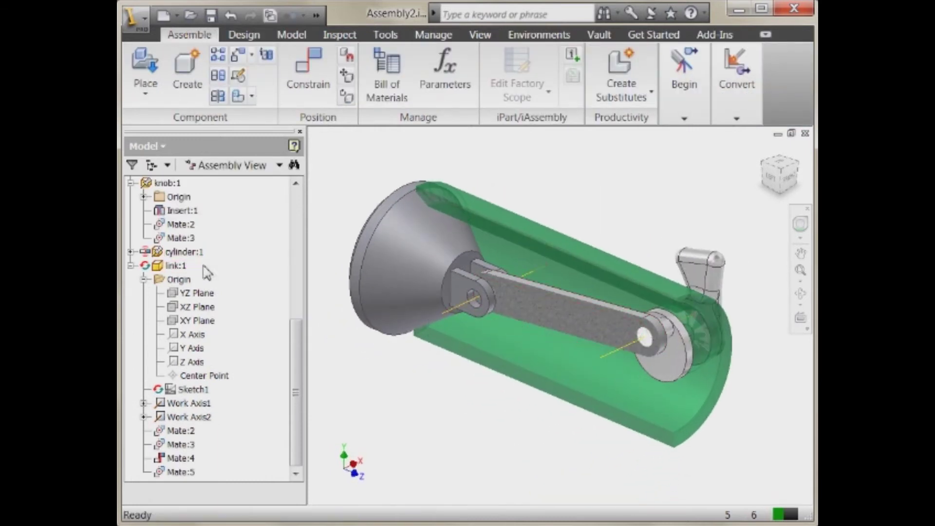
{"action": "left_click_drag", "start_coordinate": [296, 341], "coordinate": [306, 213]}
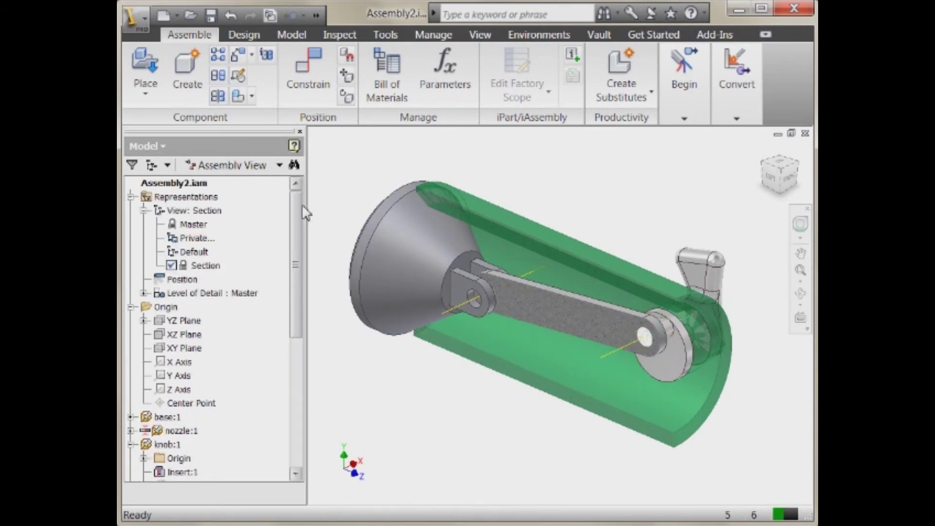
{"action": "double_click", "coordinate": [202, 252]}
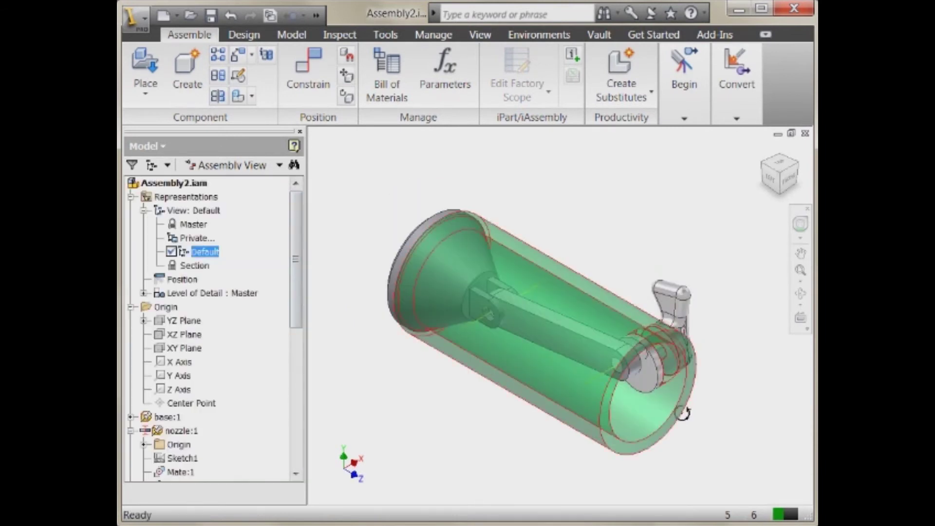
{"action": "middle_click_drag", "start_coordinate": [683, 413], "coordinate": [639, 268], "text": "shift"}
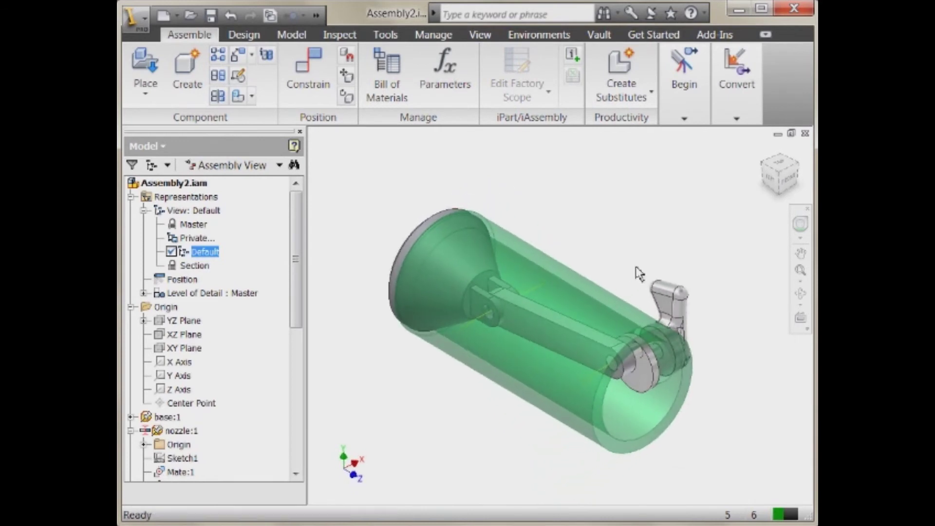
Check the knob handle and nozzle options, then turn the knob handle to a new position
{"action": "right_click", "coordinate": [680, 305]}
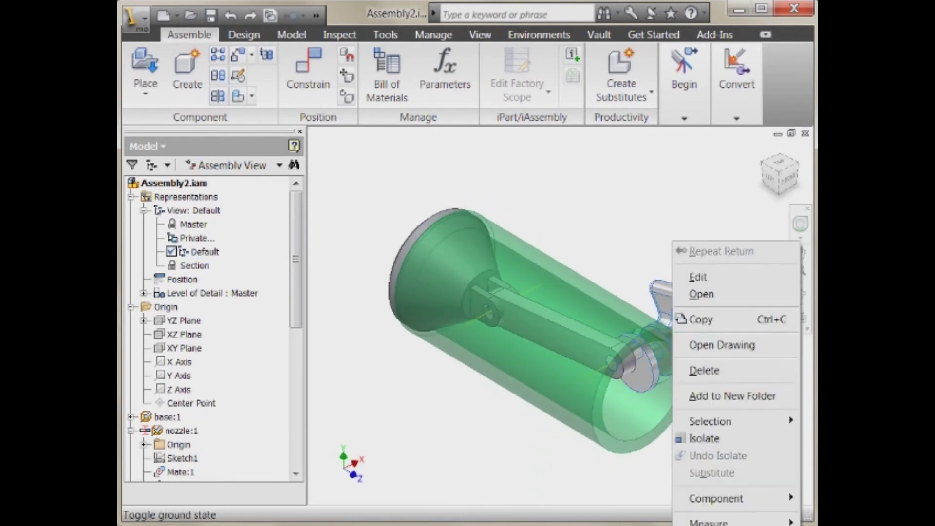
{"action": "key", "text": "Escape"}
{"action": "left_click", "coordinate": [419, 225]}
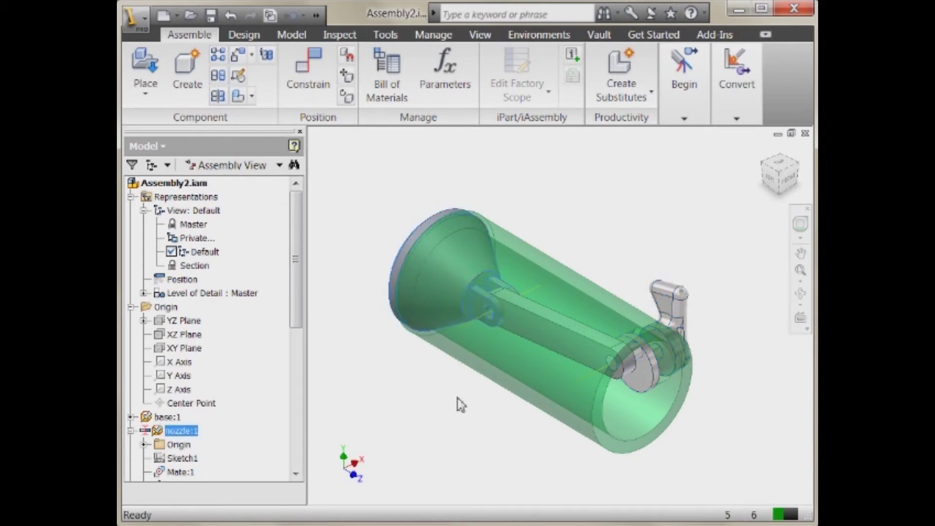
{"action": "right_click", "coordinate": [419, 226]}
{"action": "key", "text": "Escape"}
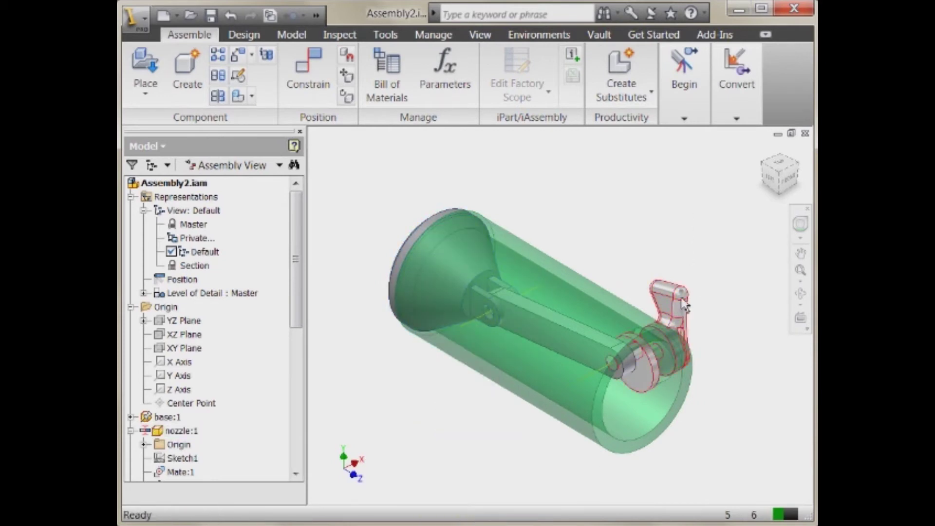
{"action": "left_click_drag", "start_coordinate": [687, 302], "coordinate": [672, 341]}
Orbit the assembly upright and rotate the knob again to confirm it drives the piston and nozzle
{"action": "key", "text": "F4"}
{"action": "left_click_drag", "start_coordinate": [511, 346], "coordinate": [616, 295]}
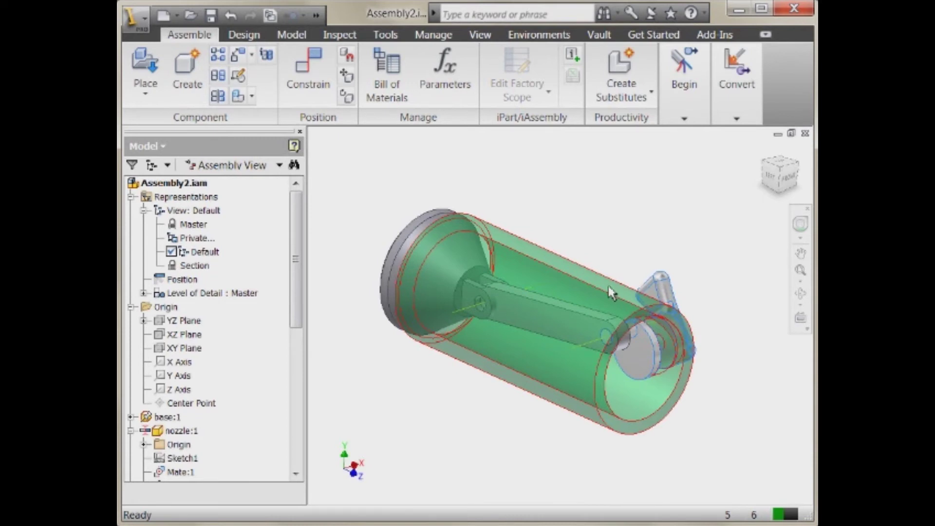
{"action": "left_click_drag", "start_coordinate": [294, 246], "coordinate": [322, 346]}
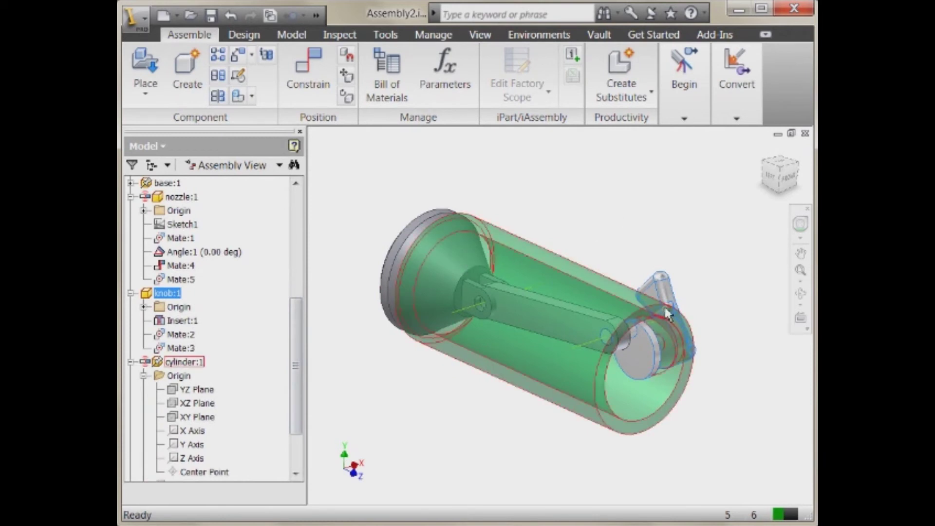
{"action": "left_click_drag", "start_coordinate": [664, 305], "coordinate": [716, 308]}
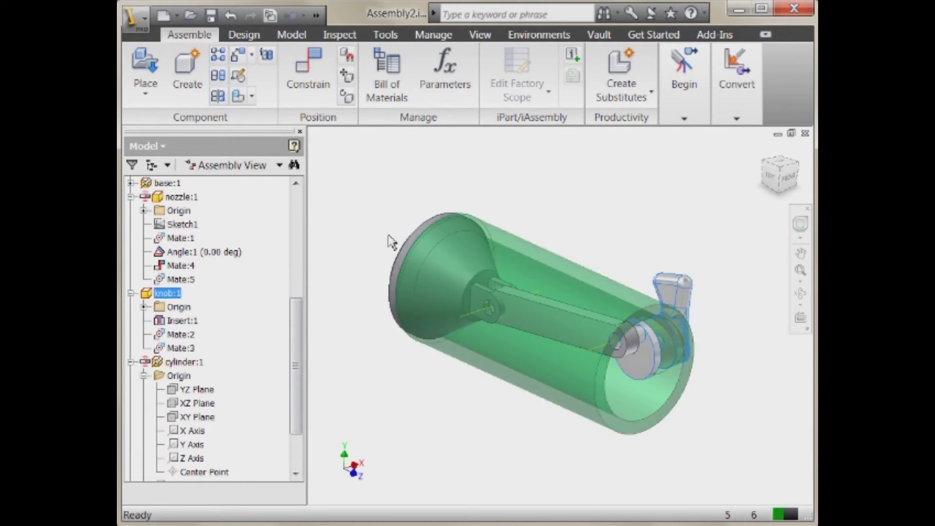
{"action": "left_click", "coordinate": [414, 239]}
{"action": "right_click", "coordinate": [414, 239]}
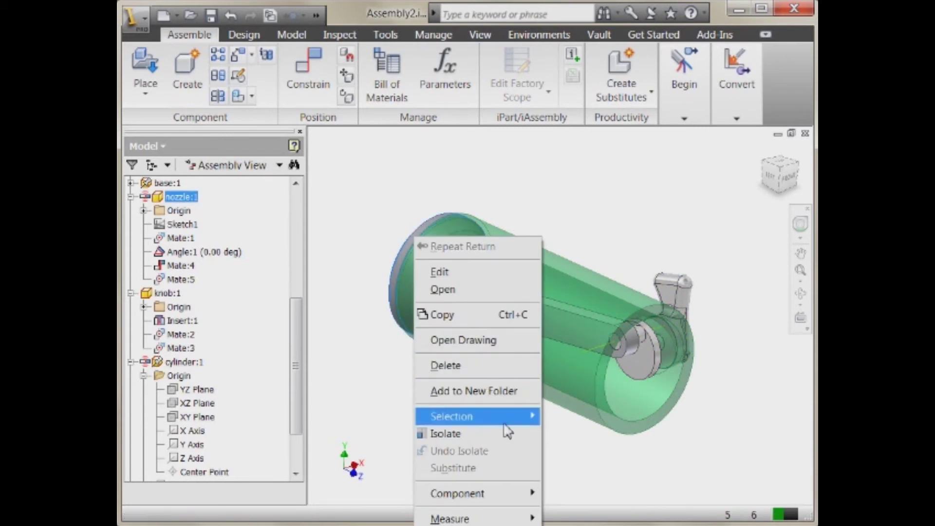
{"action": "key", "text": "Escape"}
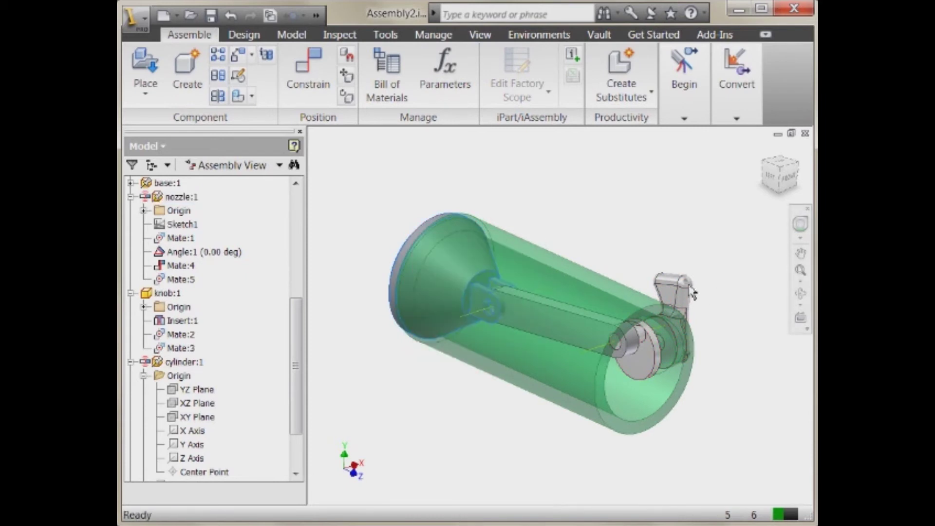
Open knob:1 for in-place editing
{"action": "left_click", "coordinate": [684, 292]}
{"action": "right_click", "coordinate": [699, 471]}
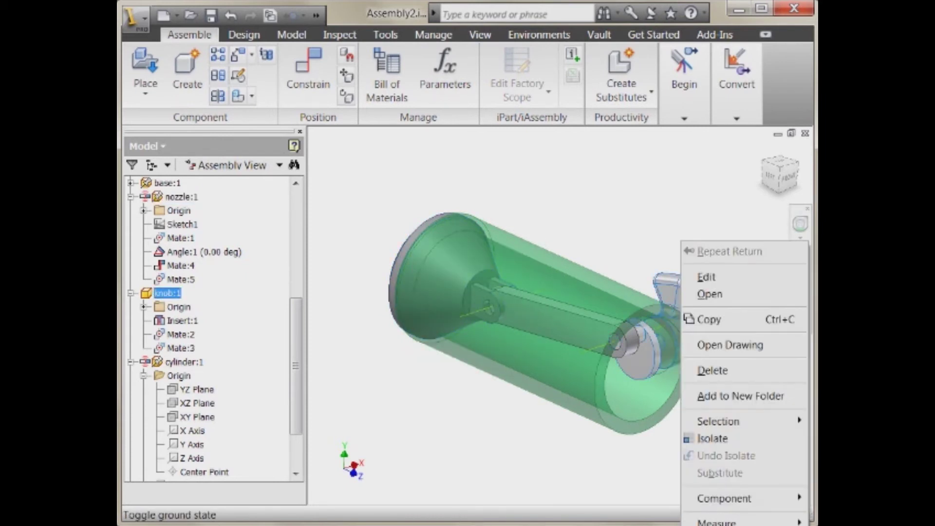
{"action": "key", "text": "Escape"}
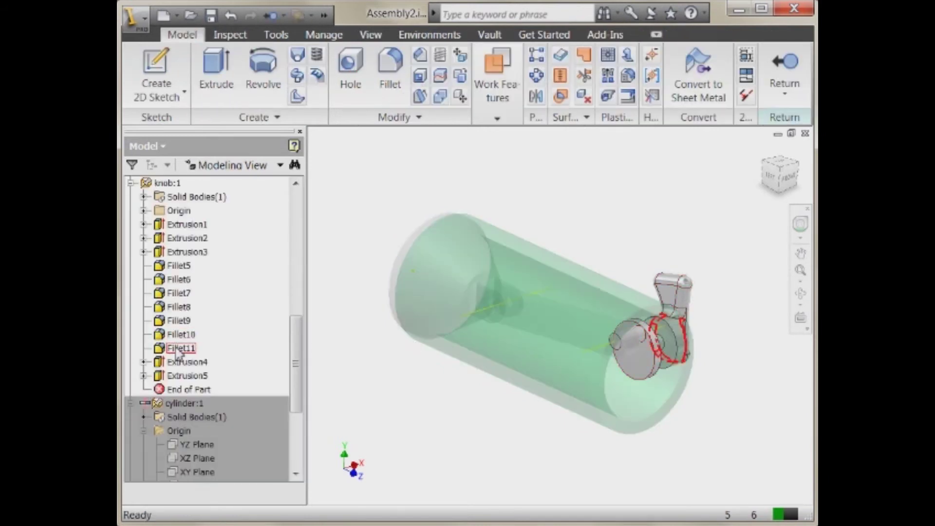
Nudge a point in the knob's Sketch5 under Extrusion5 and finish the sketch
{"action": "left_click", "coordinate": [144, 375]}
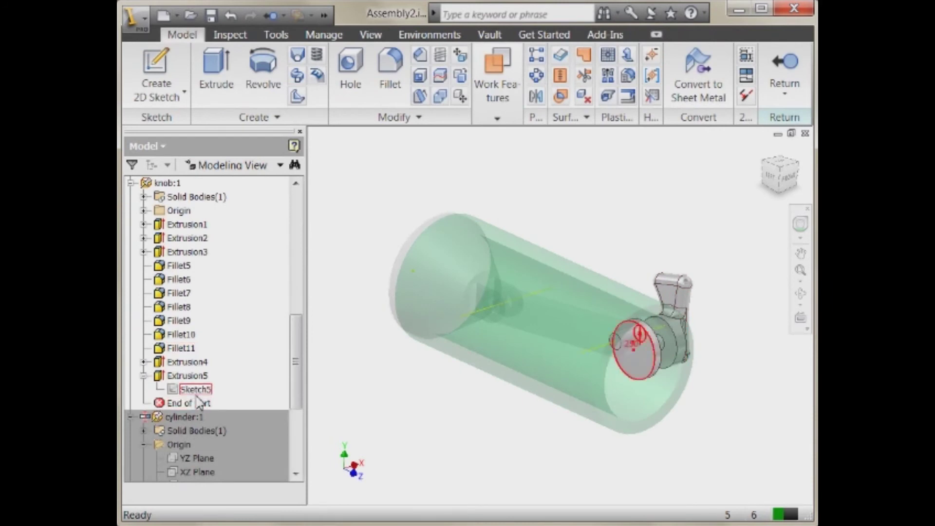
{"action": "double_click", "coordinate": [191, 389]}
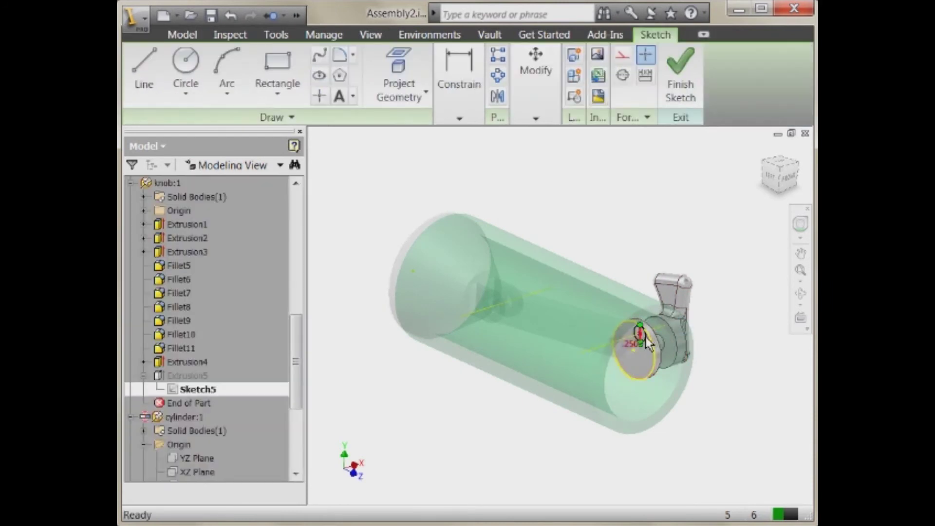
{"action": "left_click_drag", "start_coordinate": [642, 343], "coordinate": [646, 343]}
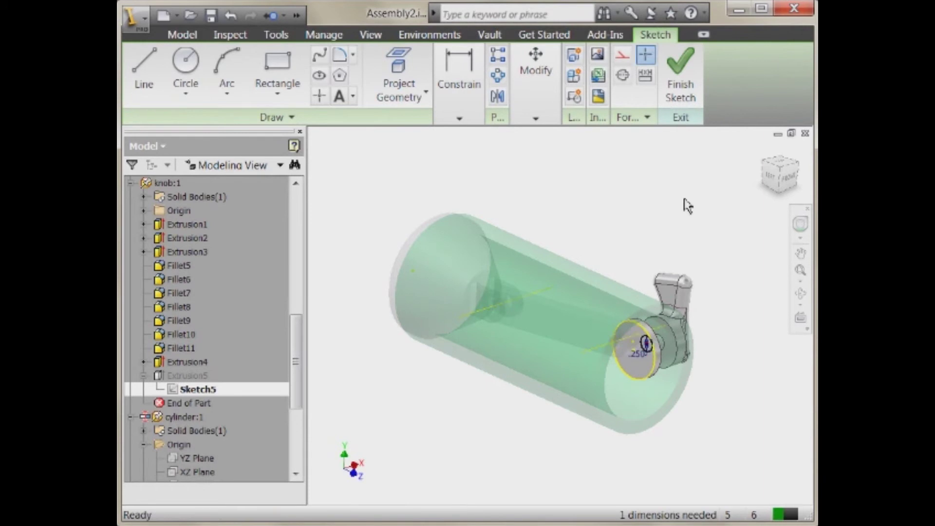
{"action": "left_click", "coordinate": [680, 73]}
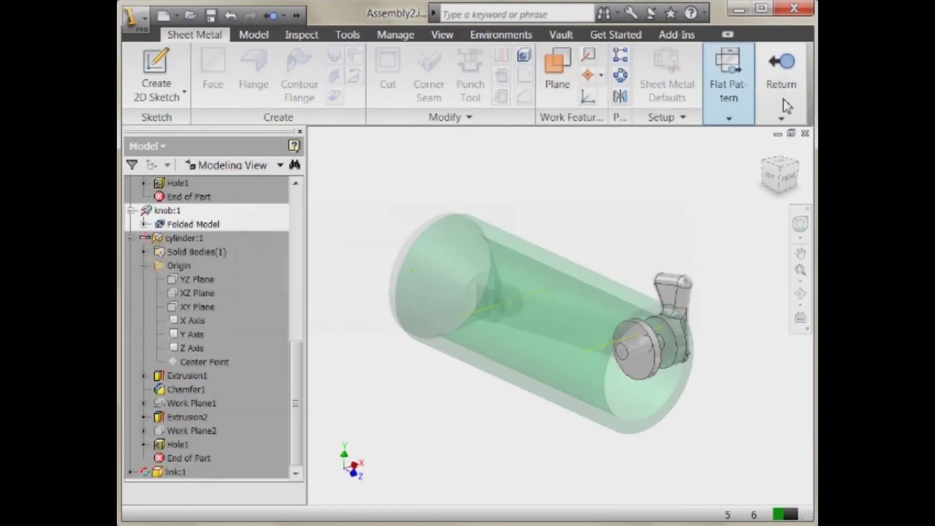
Convert the knob to sheet metal and return to the Assembly2 level
{"action": "left_click", "coordinate": [782, 72]}
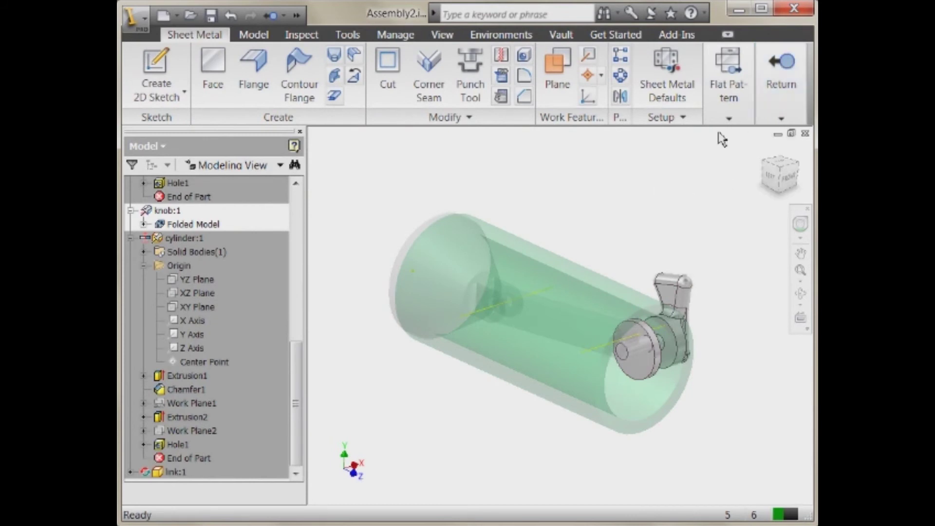
{"action": "left_click", "coordinate": [781, 80]}
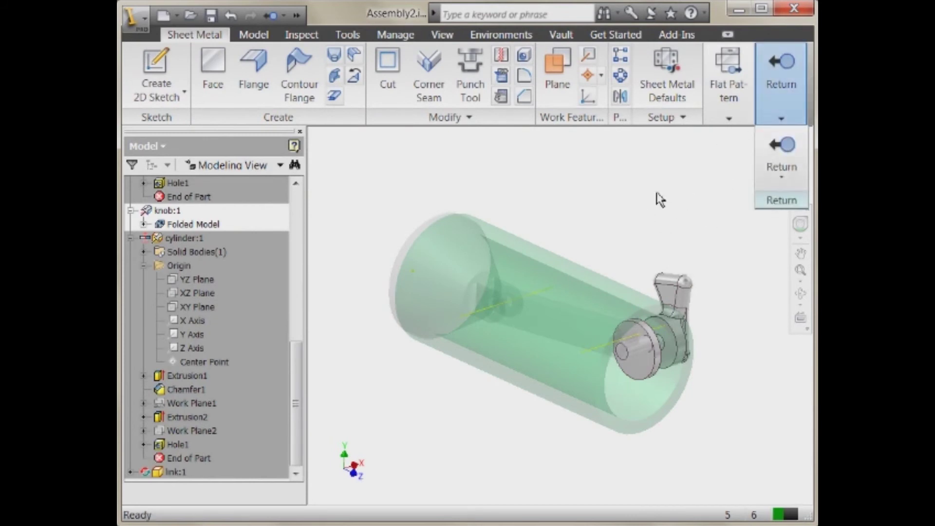
{"action": "left_click", "coordinate": [785, 149]}
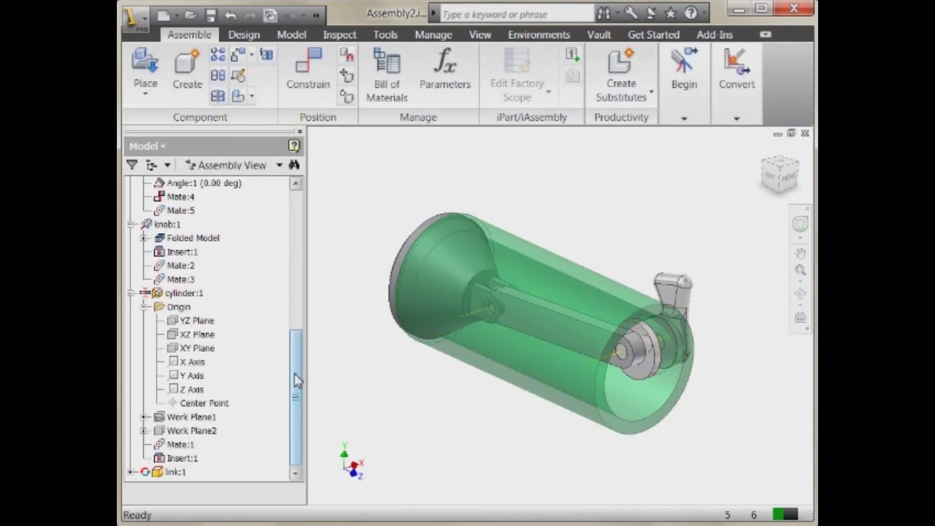
Orbit to a side-on view and edit link:1 in place inside the cylinder
{"action": "key", "text": "F4"}
{"action": "left_click_drag", "start_coordinate": [506, 376], "coordinate": [308, 440]}
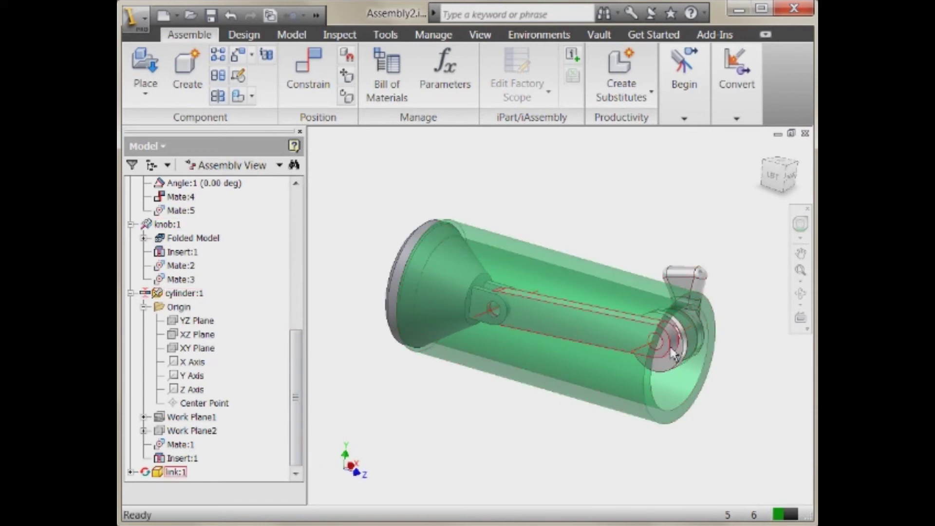
{"action": "double_click", "coordinate": [671, 363]}
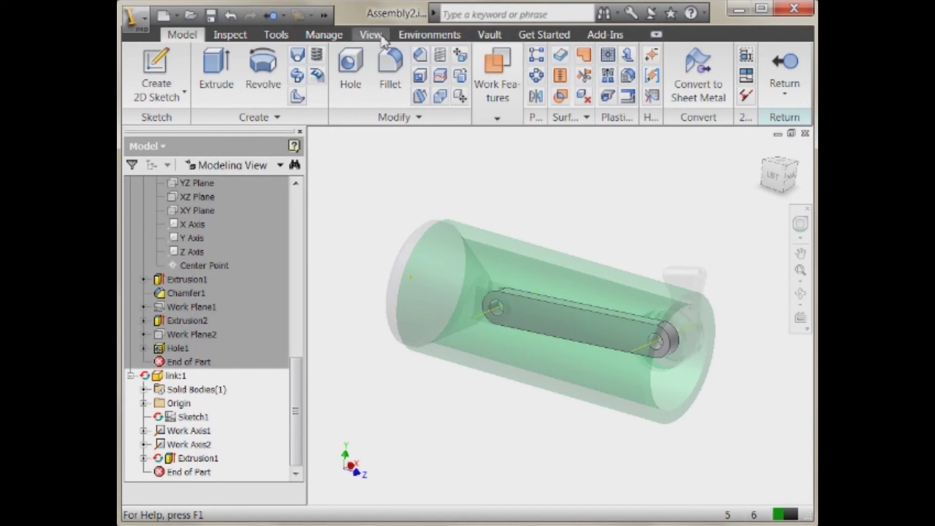
{"action": "left_click", "coordinate": [324, 35]}
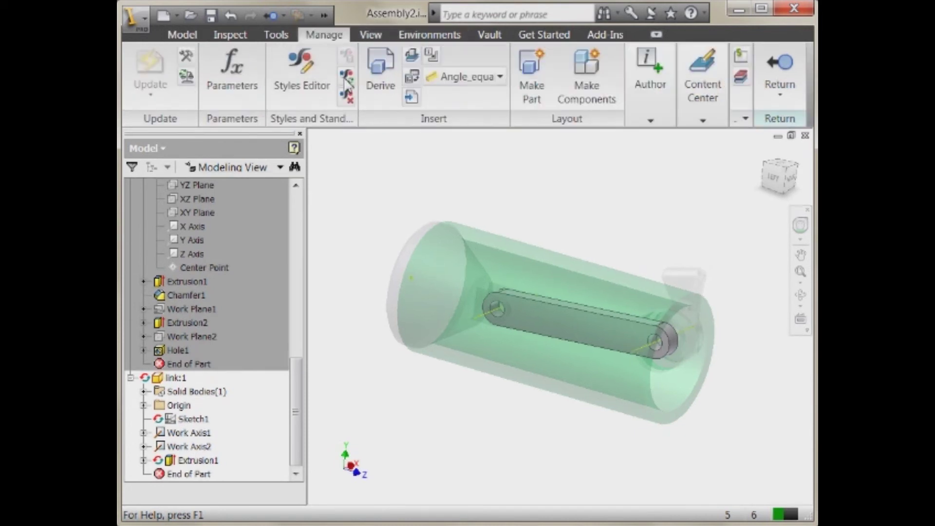
{"action": "left_click", "coordinate": [370, 34]}
{"action": "left_click", "coordinate": [276, 35]}
{"action": "left_click", "coordinate": [433, 78]}
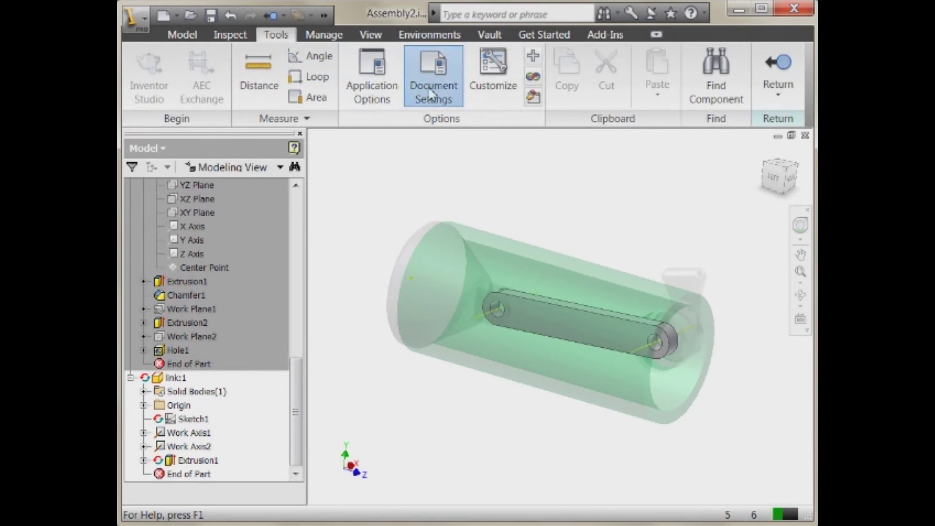
{"action": "left_click", "coordinate": [423, 68]}
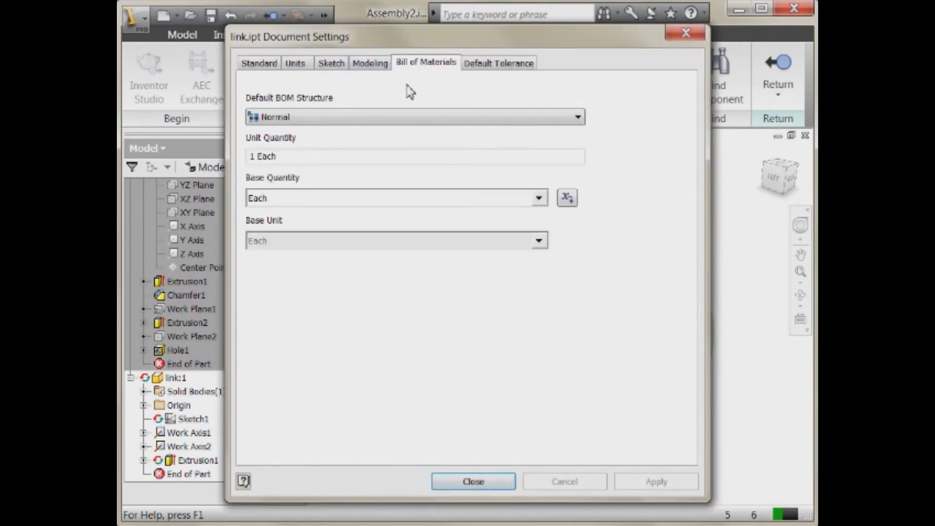
{"action": "left_click", "coordinate": [325, 66]}
{"action": "left_click", "coordinate": [368, 68]}
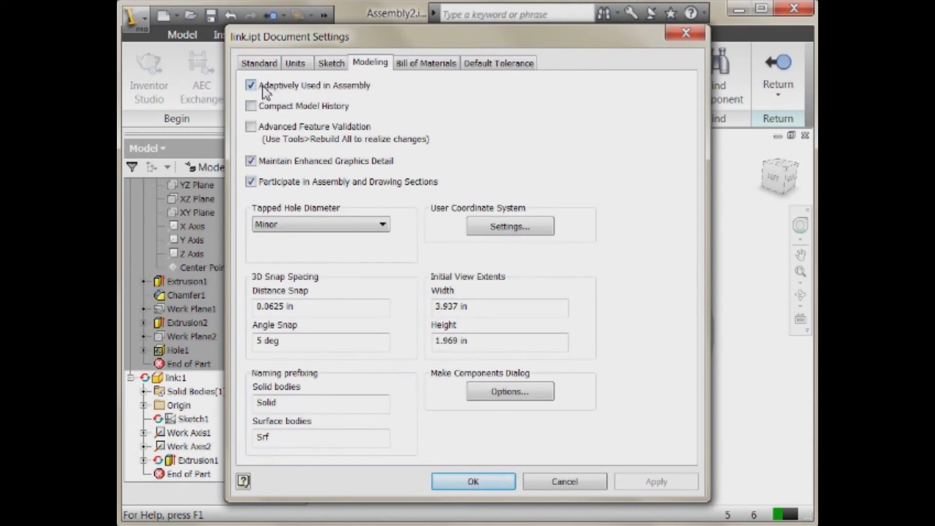
{"action": "left_click", "coordinate": [587, 483]}
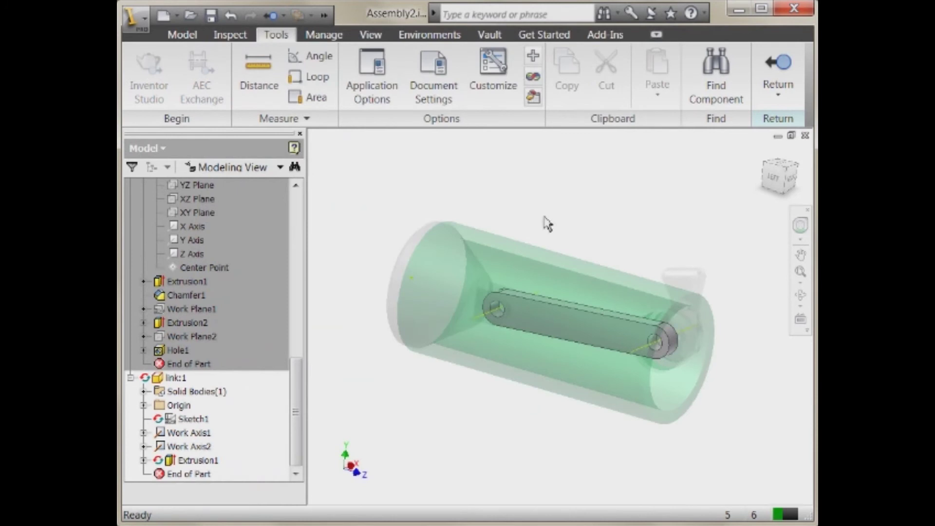